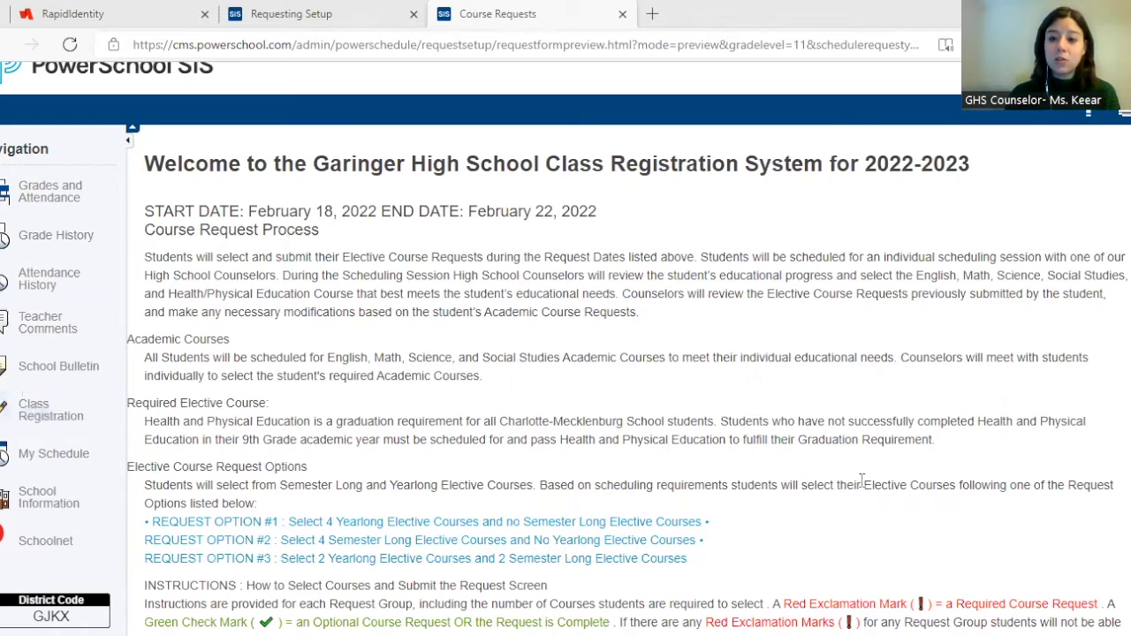
Read through the elective course request options and the six-step instructions for selecting and submitting courses
scroll(474, 409, down, 2)
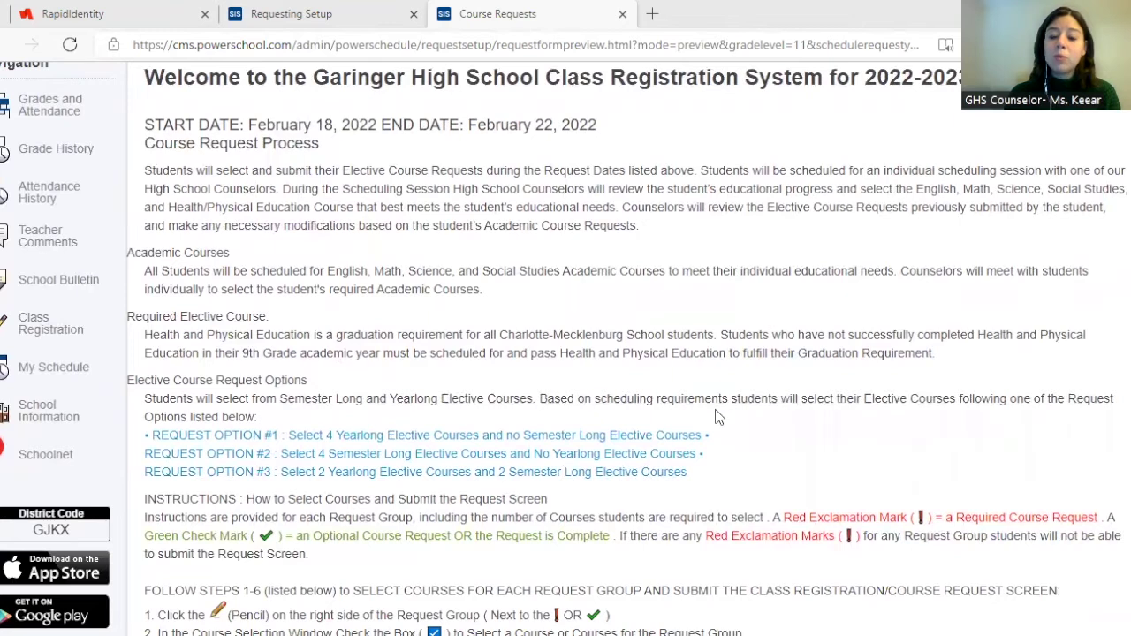
scroll(654, 468, down, 2)
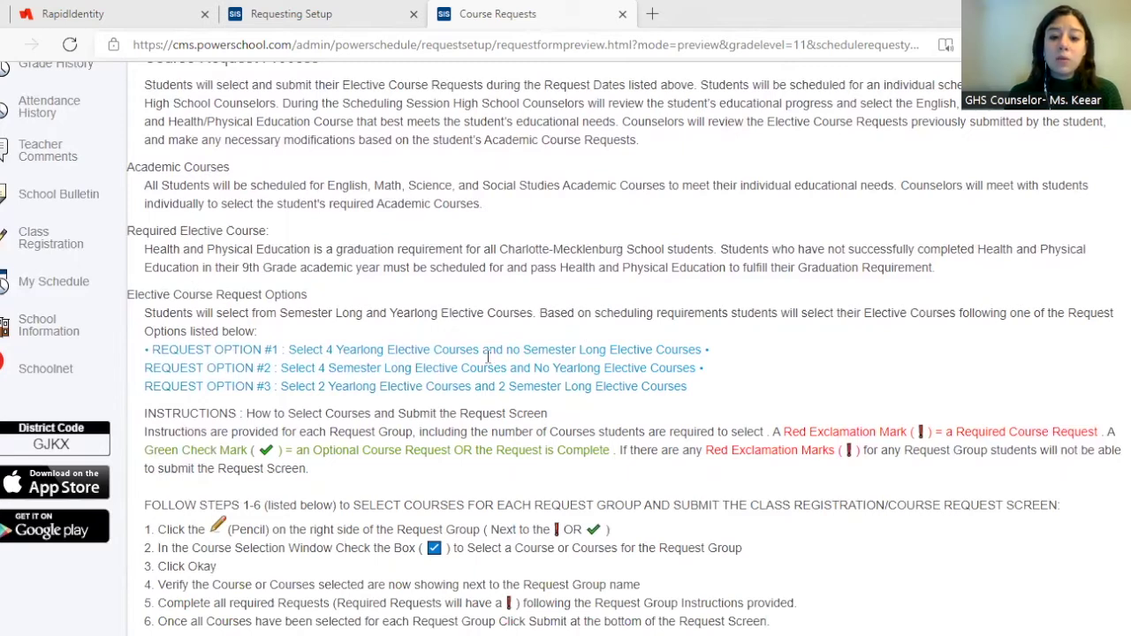
scroll(281, 331, up, 2)
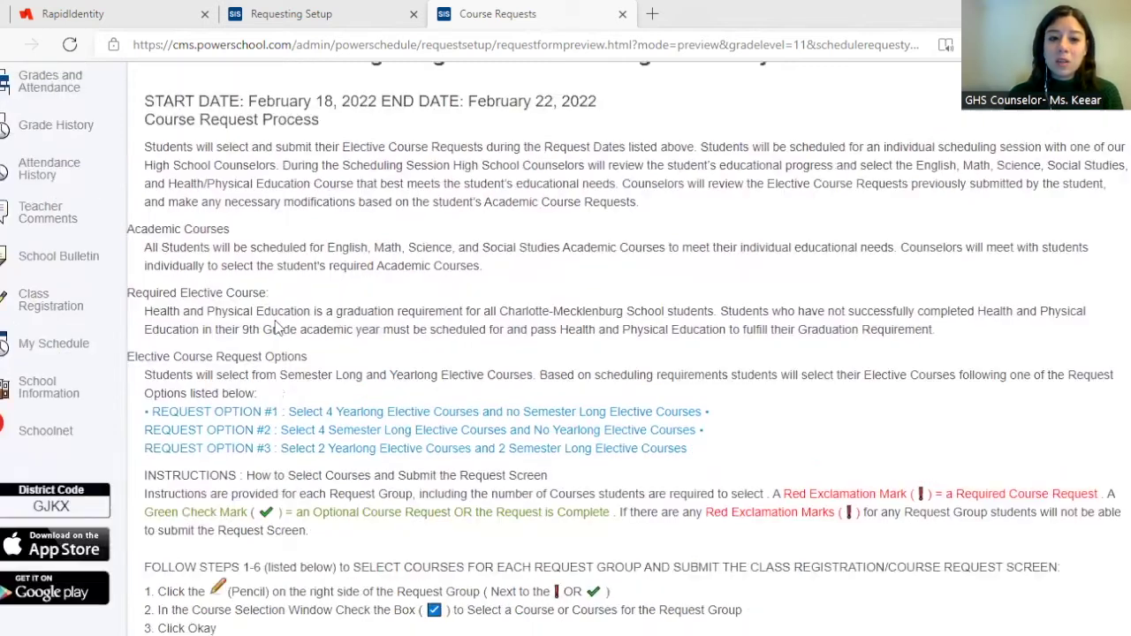
scroll(575, 375, down, 5)
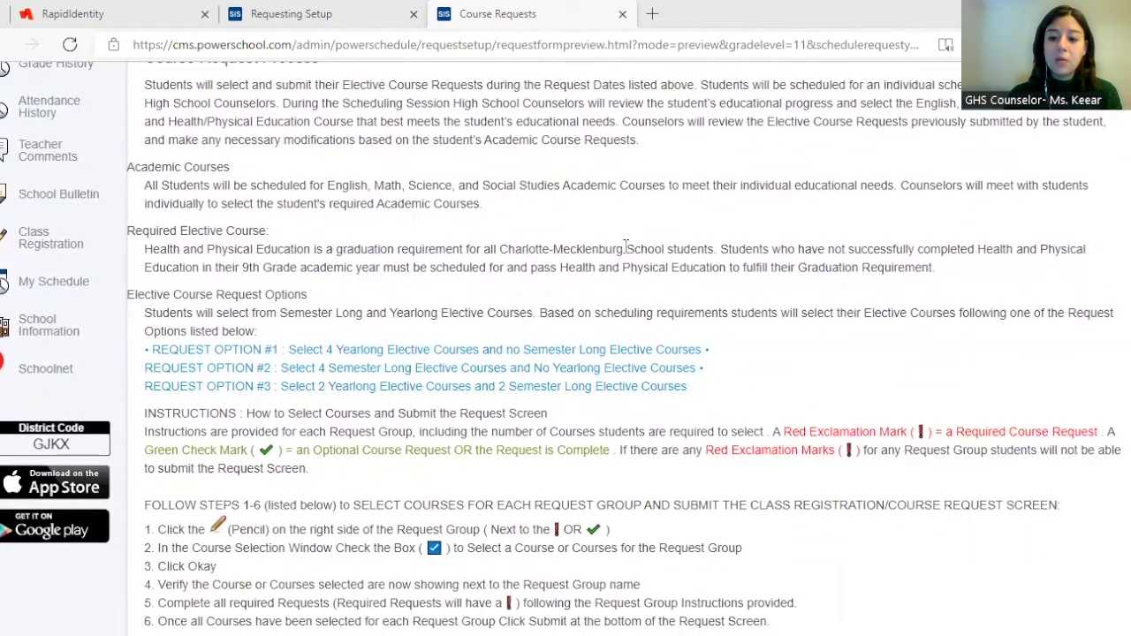
scroll(596, 457, down, 10)
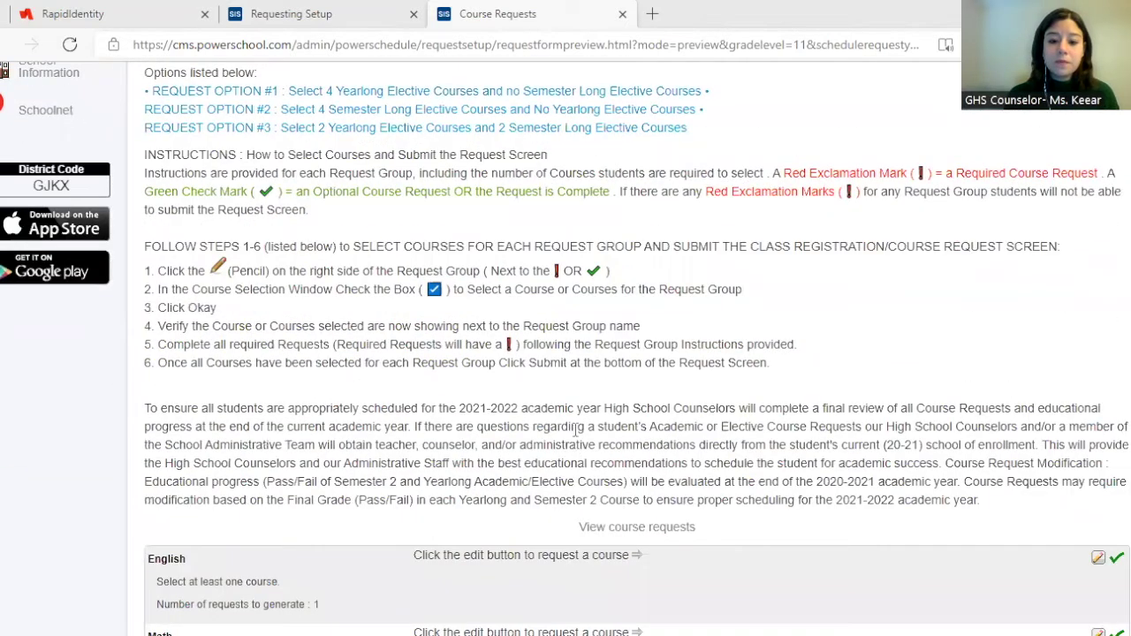
scroll(555, 304, down, 2)
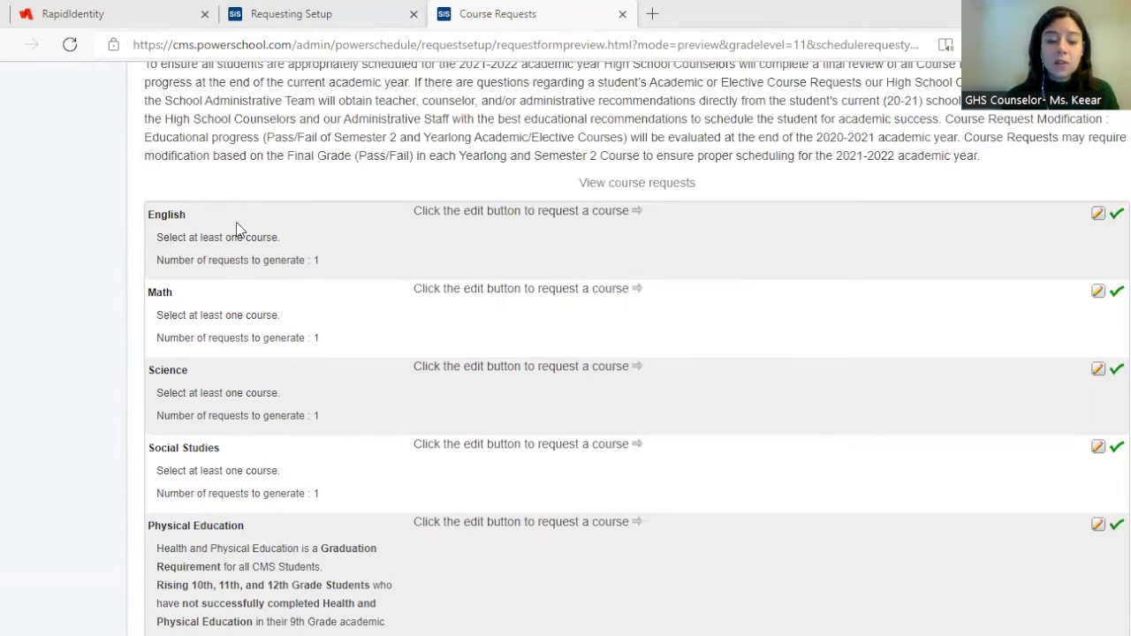
Request English IV for the English group and accept the selection
click(1098, 215)
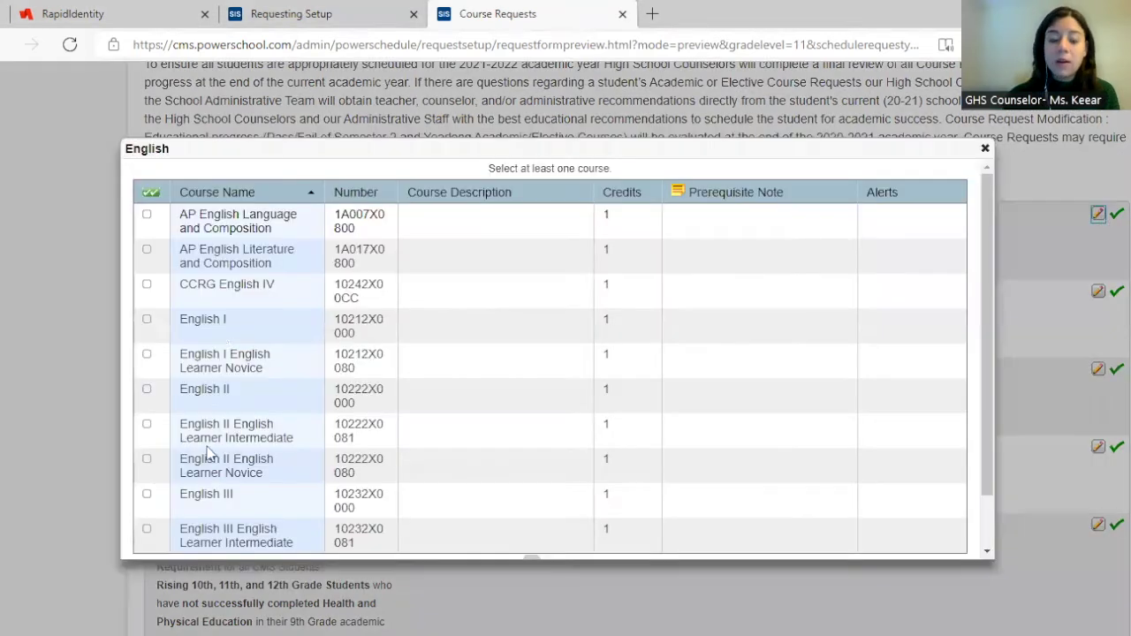
scroll(234, 323, down, 2)
scroll(400, 291, up, 2)
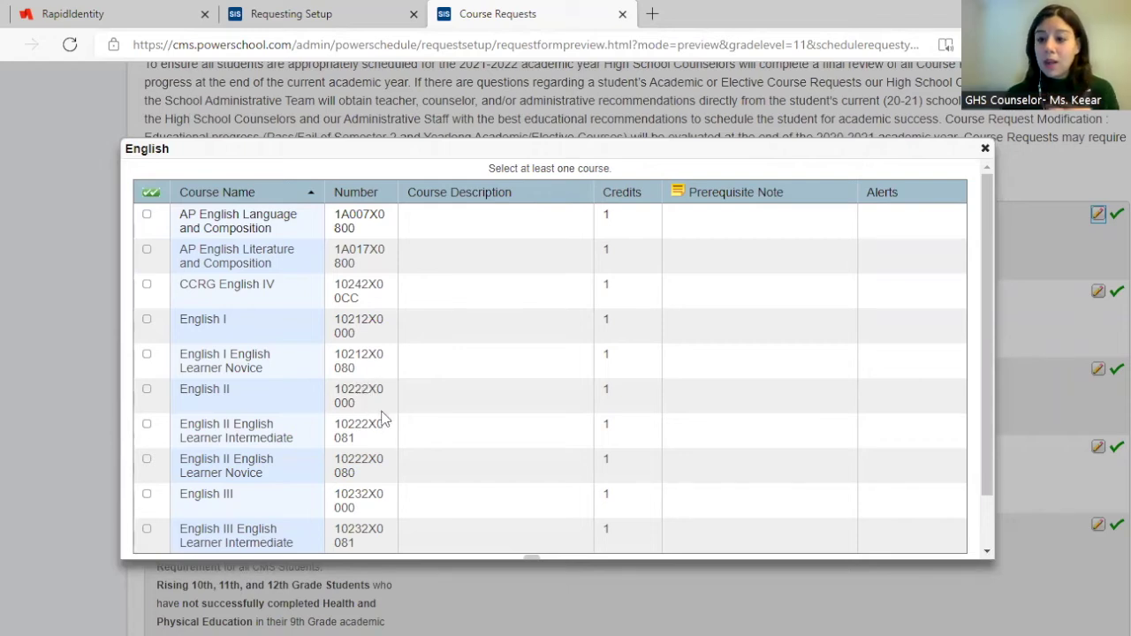
scroll(424, 388, down, 2)
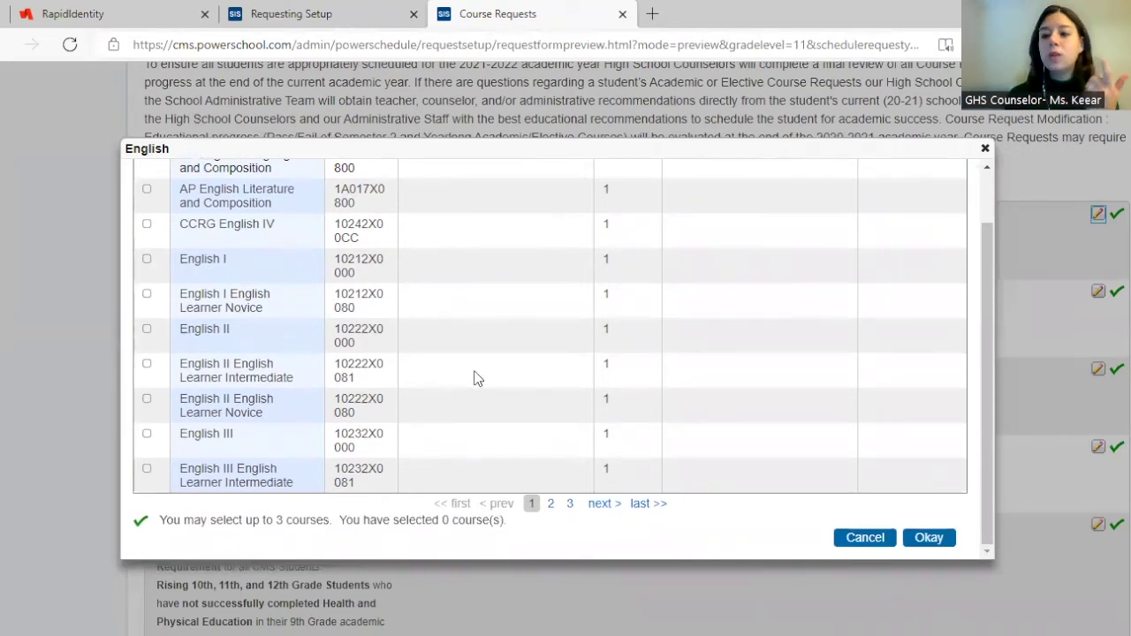
click(550, 505)
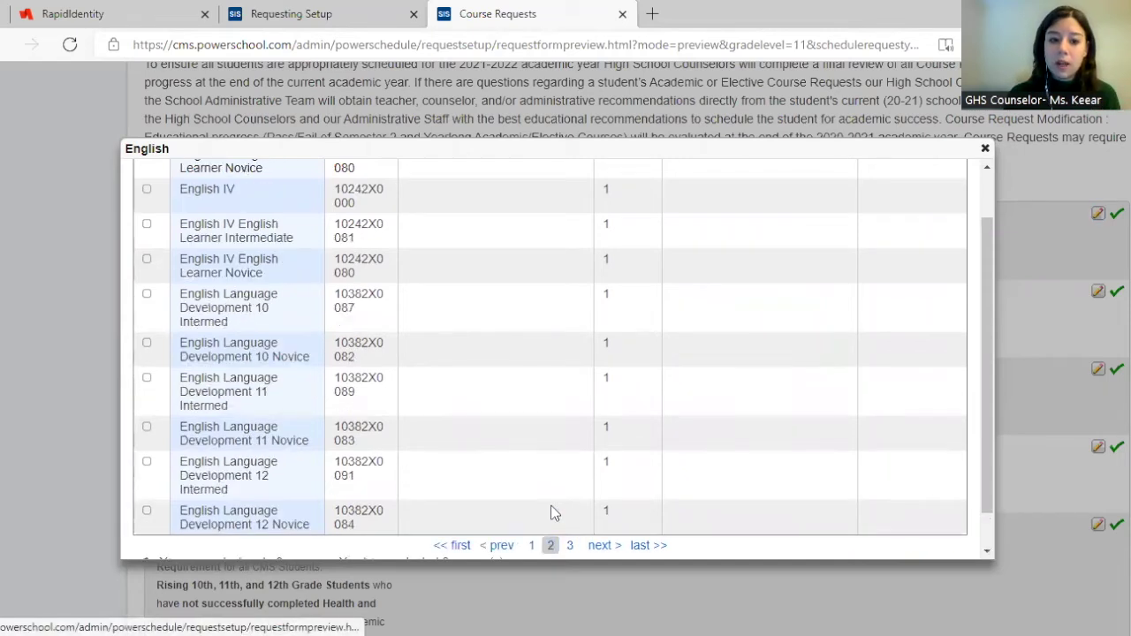
scroll(265, 256, up, 2)
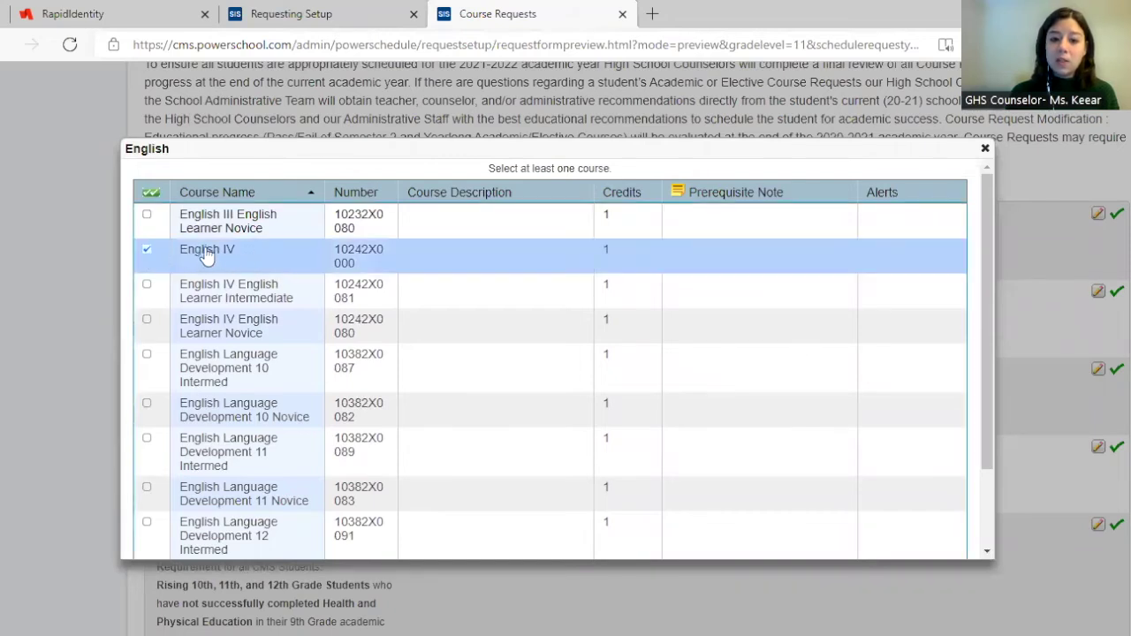
scroll(880, 374, down, 2)
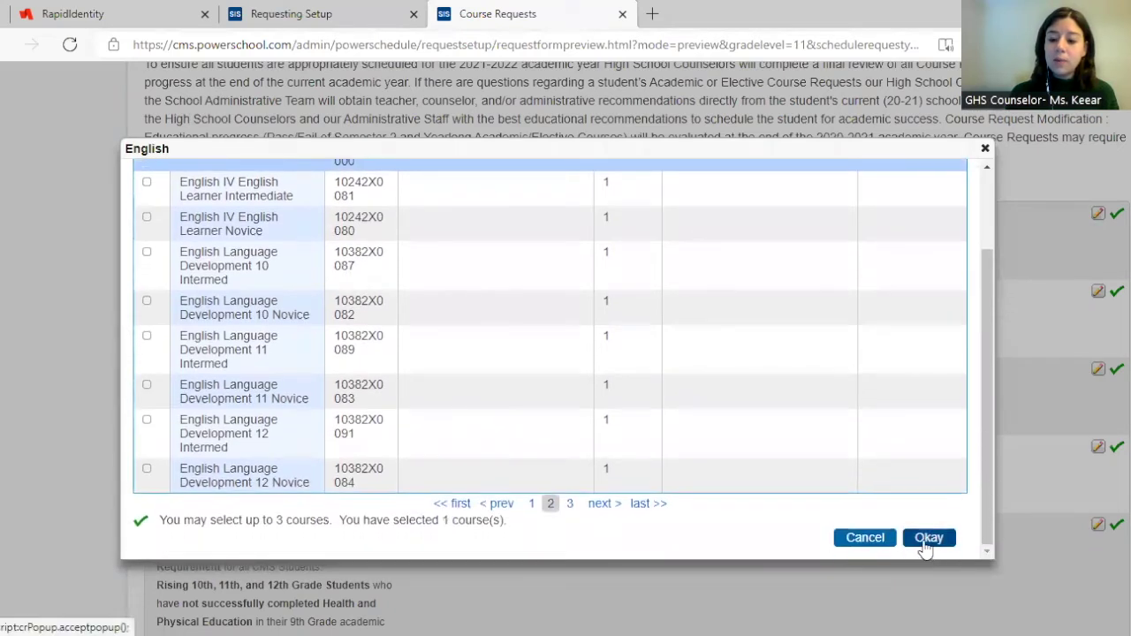
click(928, 538)
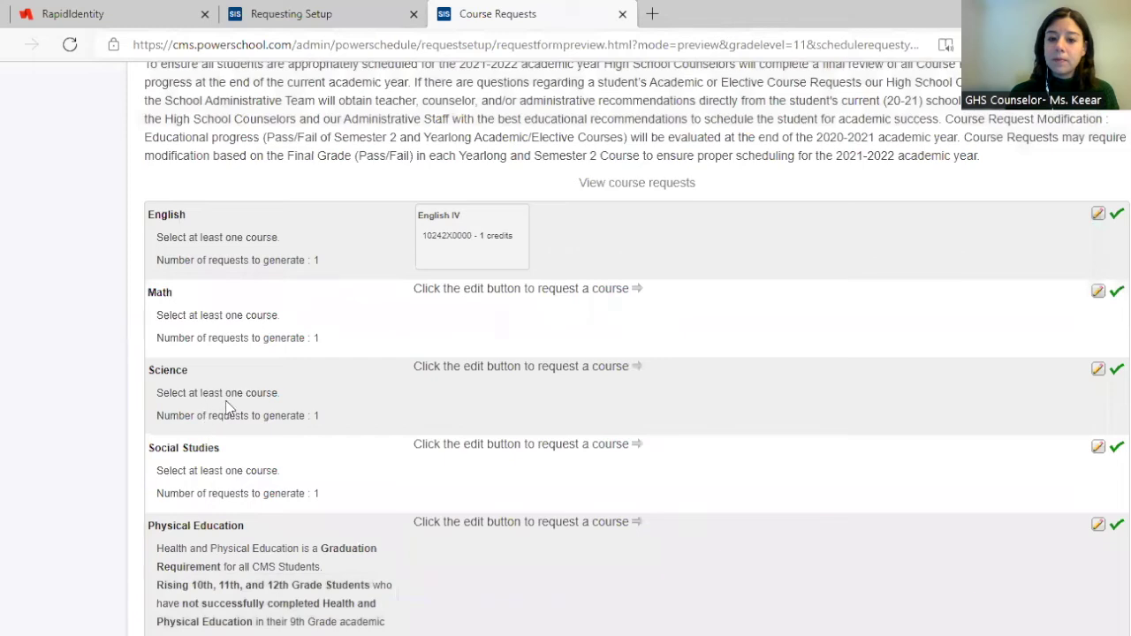
Request NC Math 4 for the Math group and accept the selection
click(1099, 292)
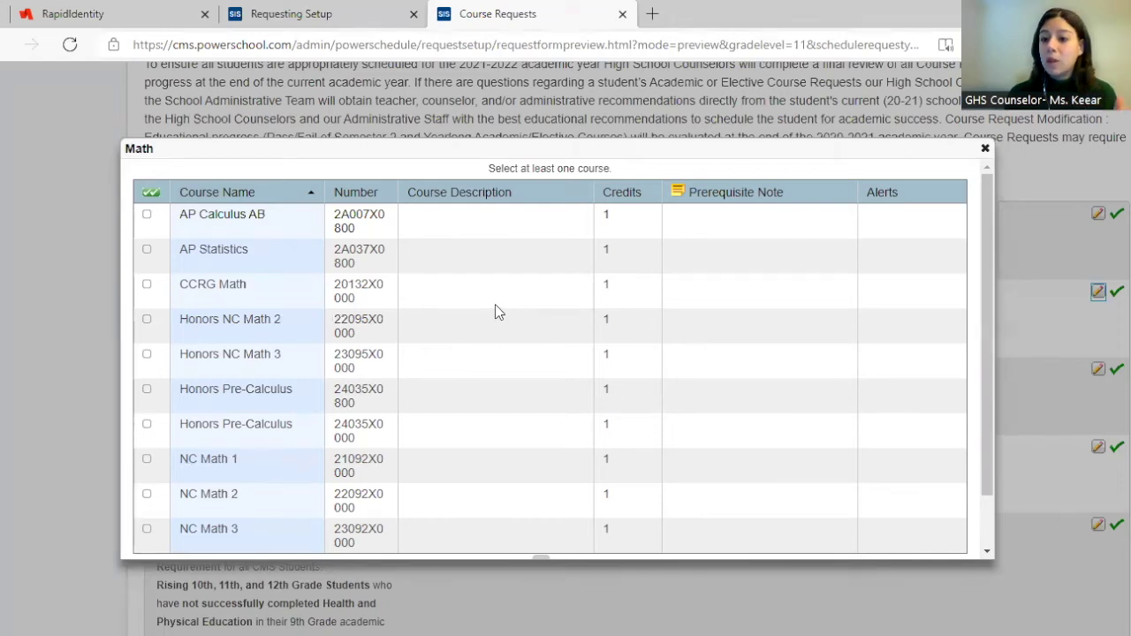
scroll(297, 404, down, 2)
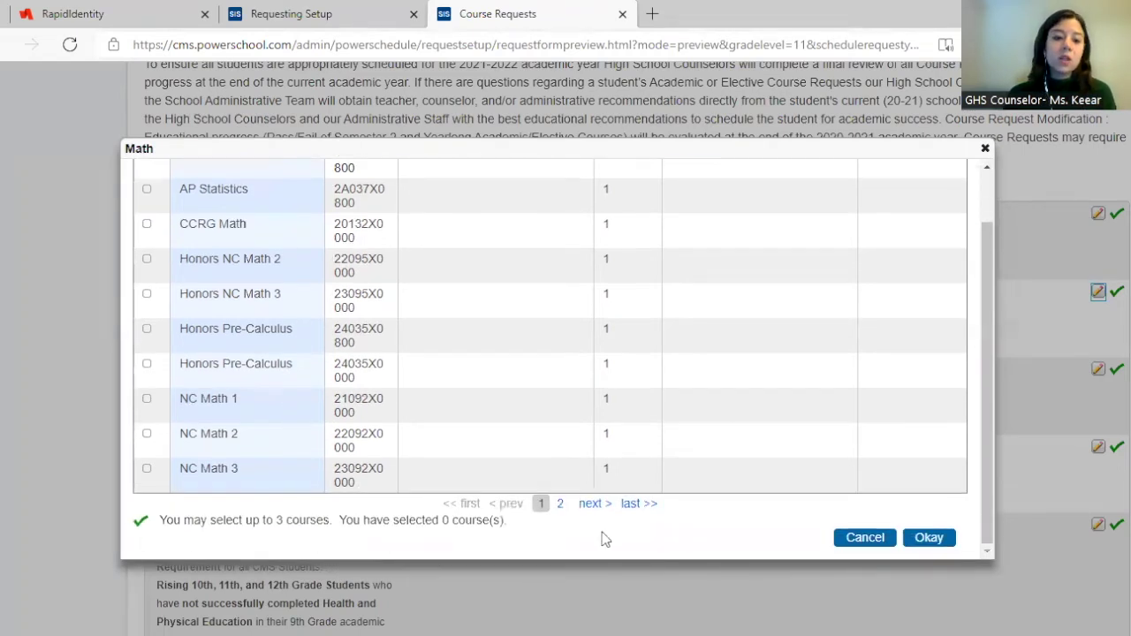
click(561, 503)
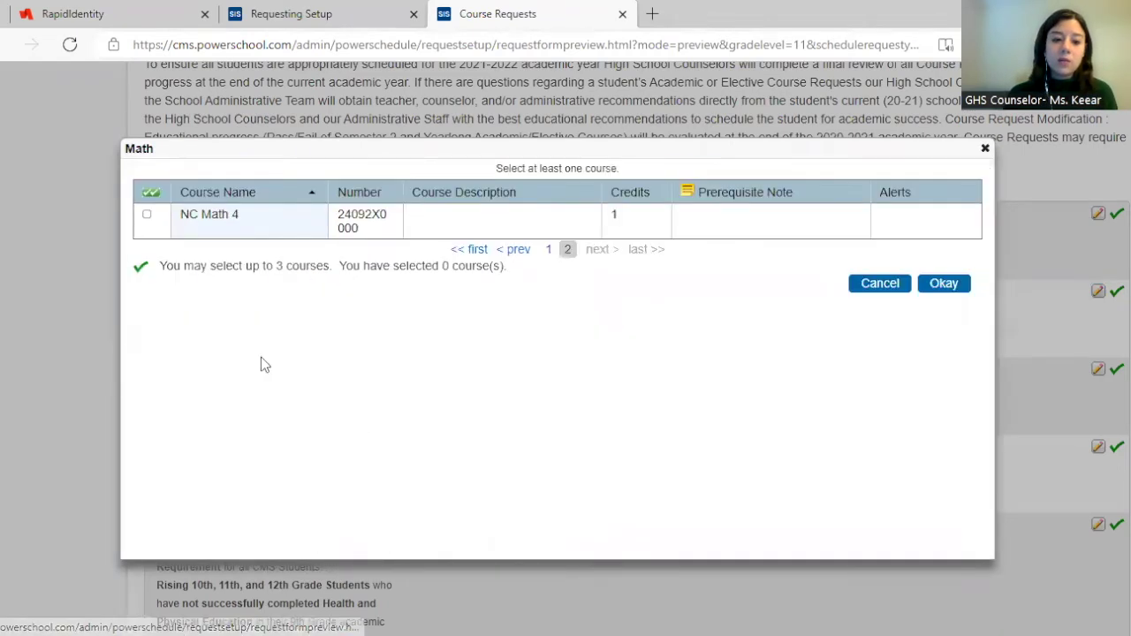
click(147, 216)
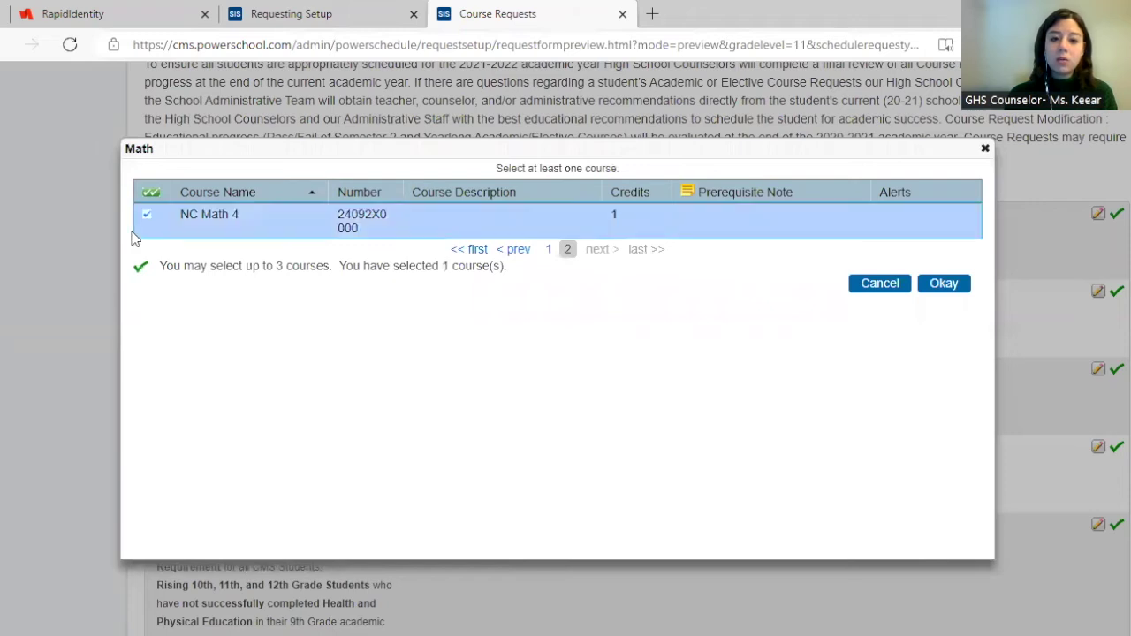
click(941, 283)
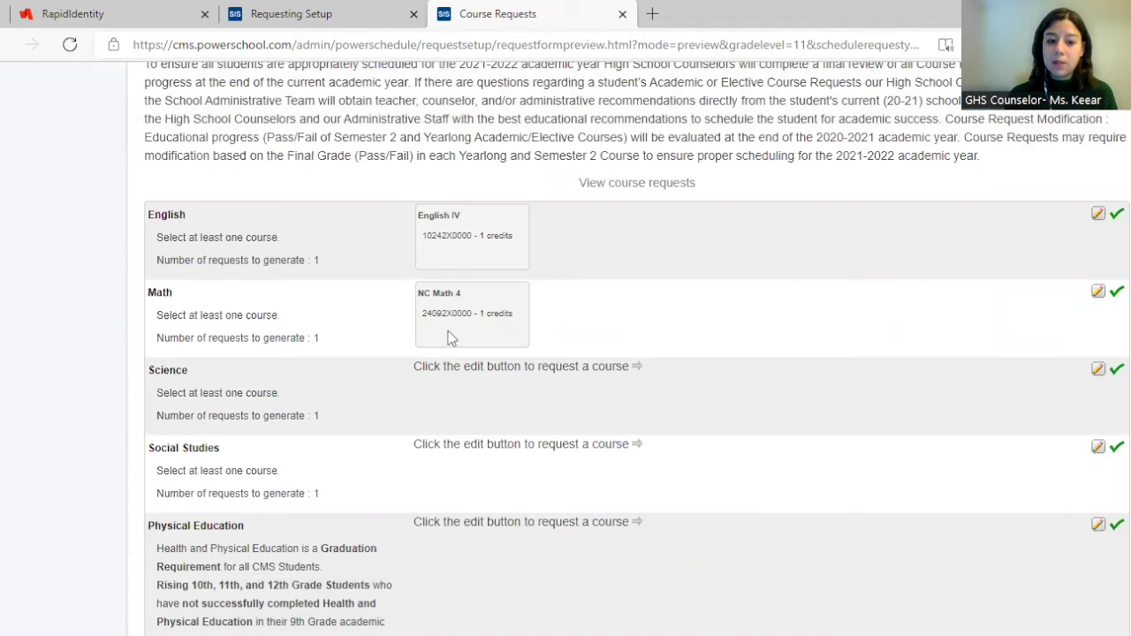
Request Chemistry I for the Science group and accept the selection
click(1098, 369)
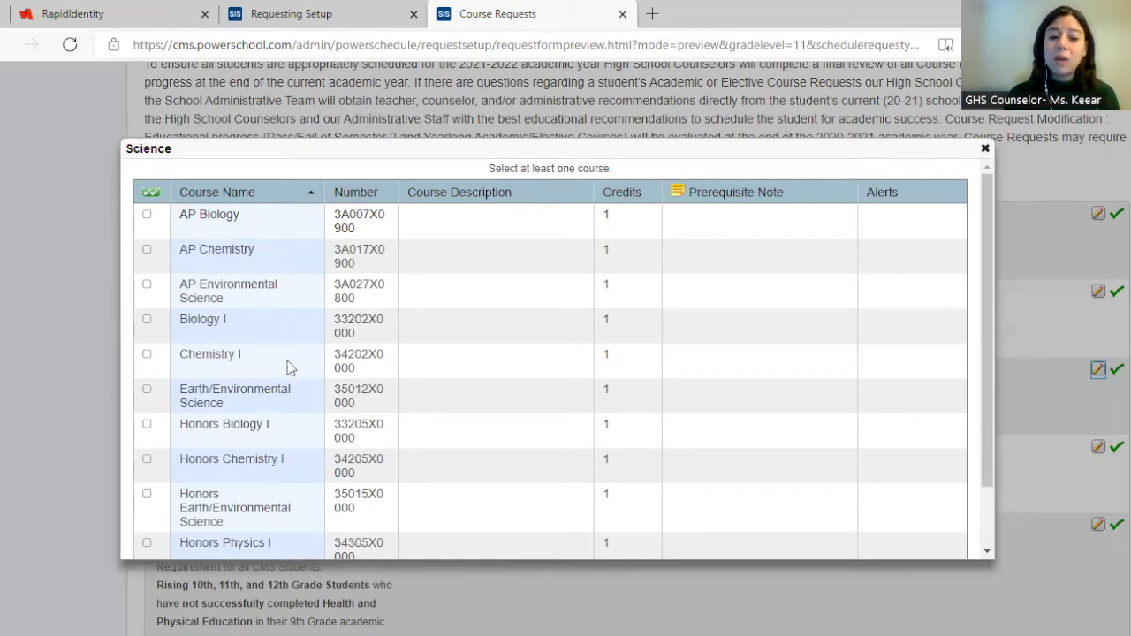
click(147, 355)
scroll(574, 371, down, 2)
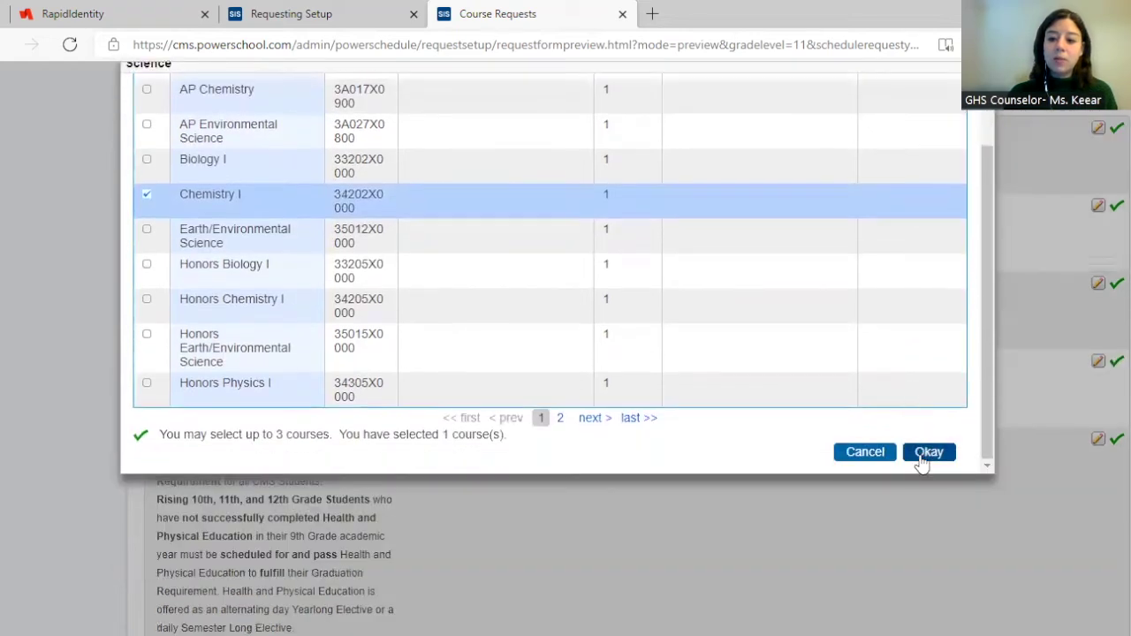
click(928, 455)
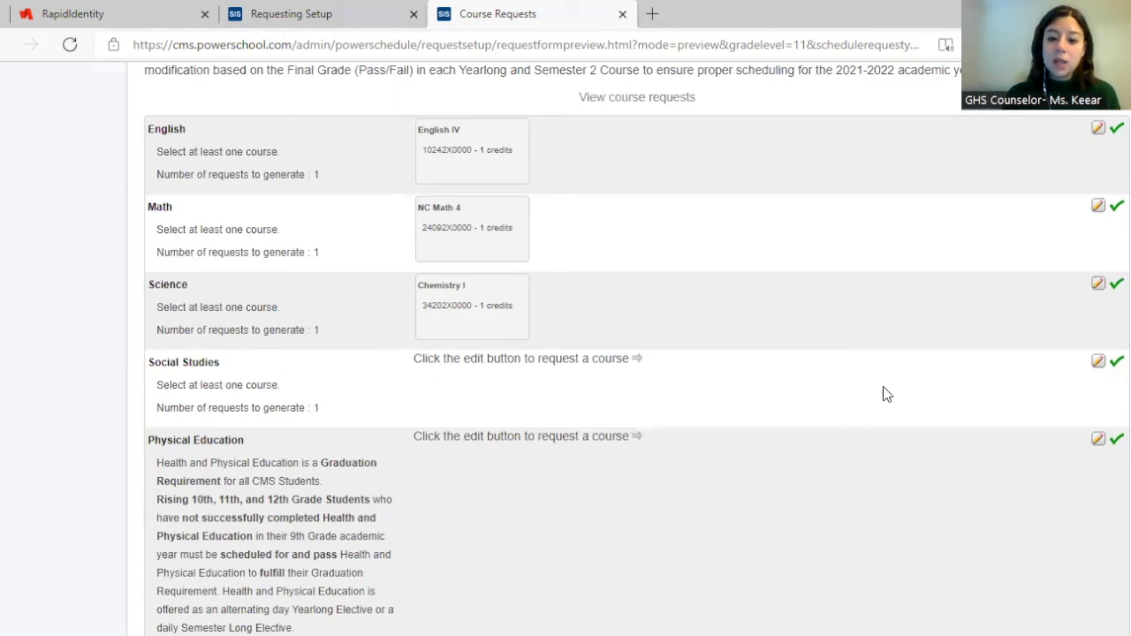
Request the standard Found Prin USA&NC: Civic Literacy course for the Social Studies group and accept the selection
click(1097, 362)
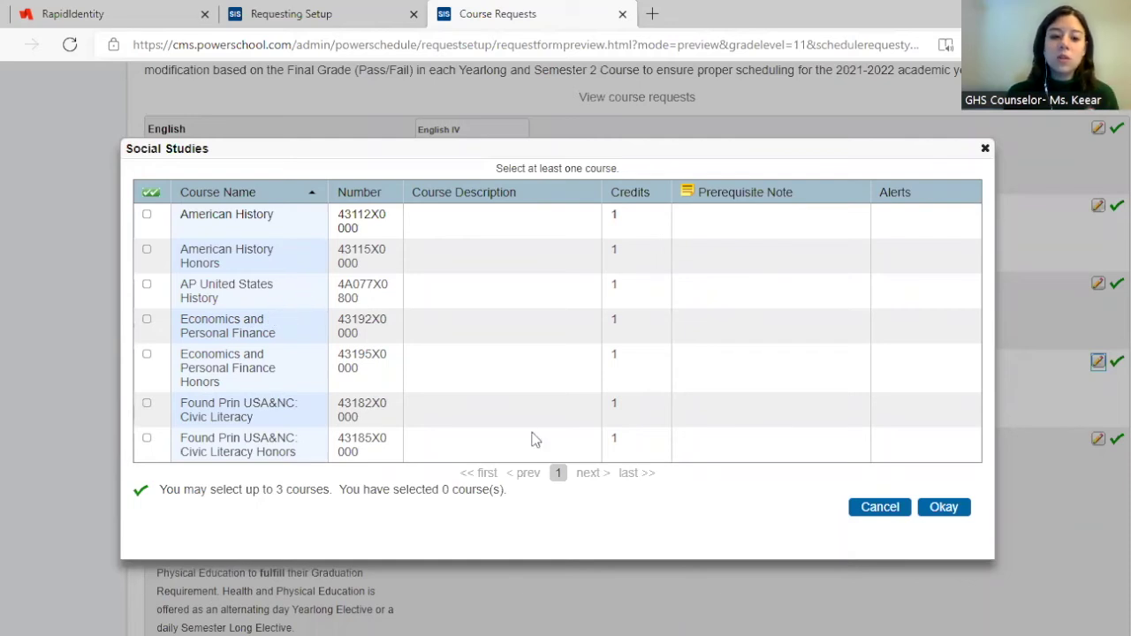
click(234, 411)
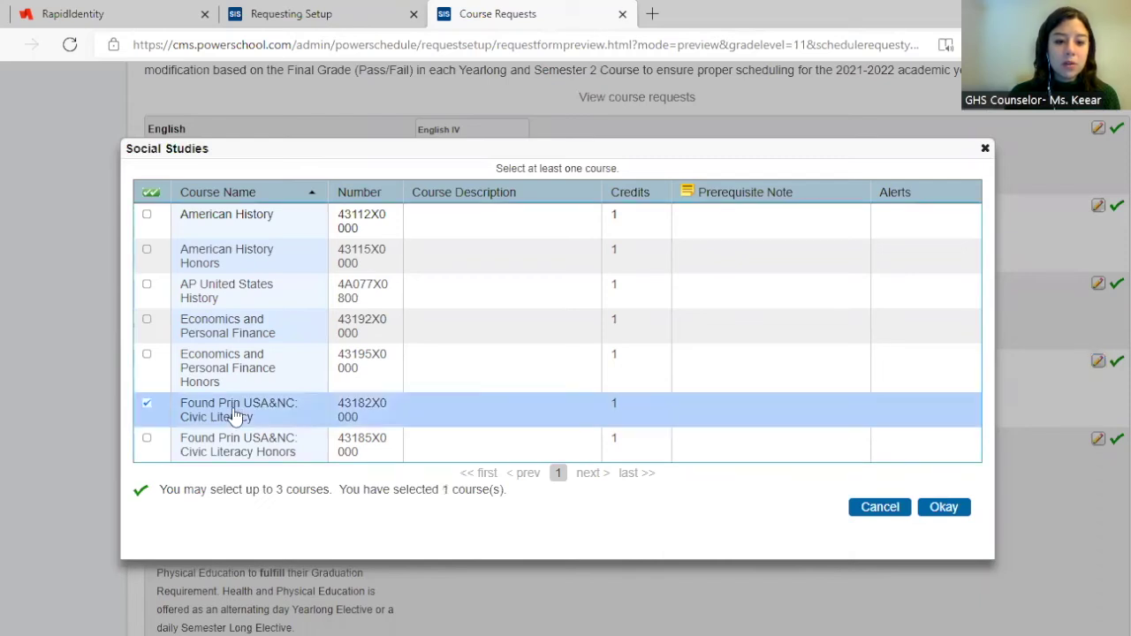
click(939, 511)
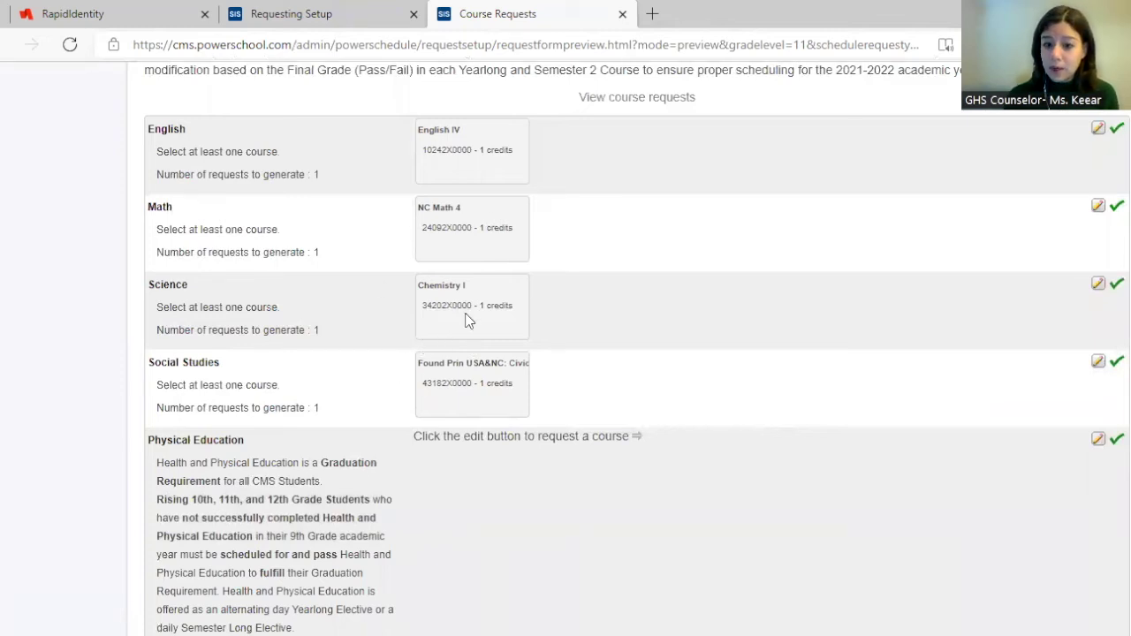
Request Culinary Arts and Hospitality III for the Career and Technical Education group and accept the selection
scroll(488, 283, down, 1)
mouse_move(144, 355)
mouse_down()
mouse_move(257, 374)
mouse_move(257, 348)
mouse_up()
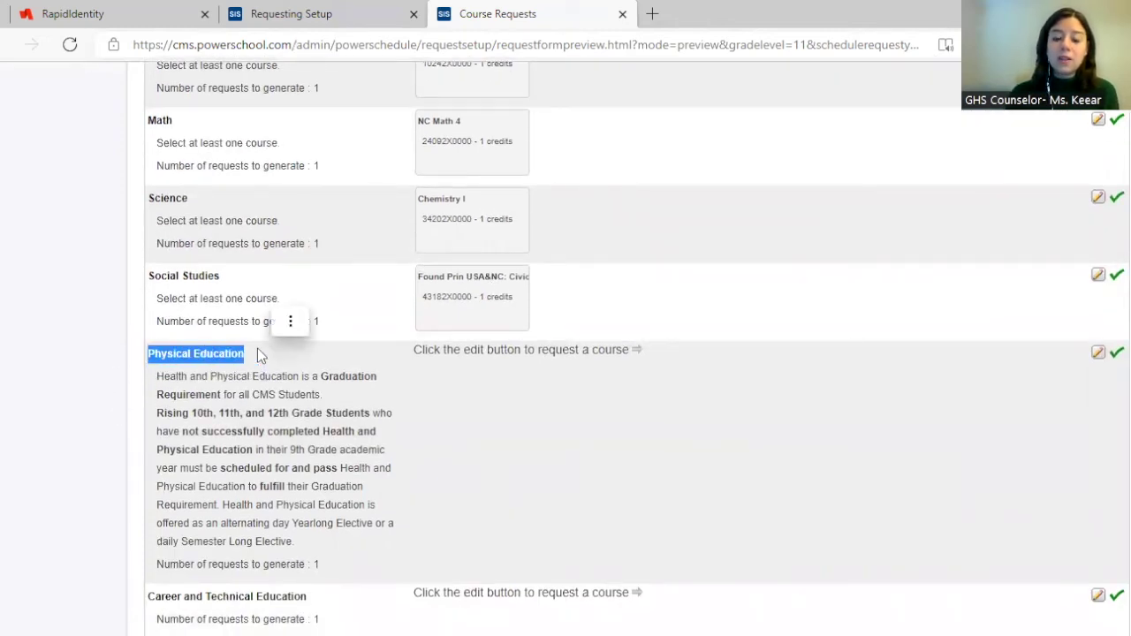
click(257, 348)
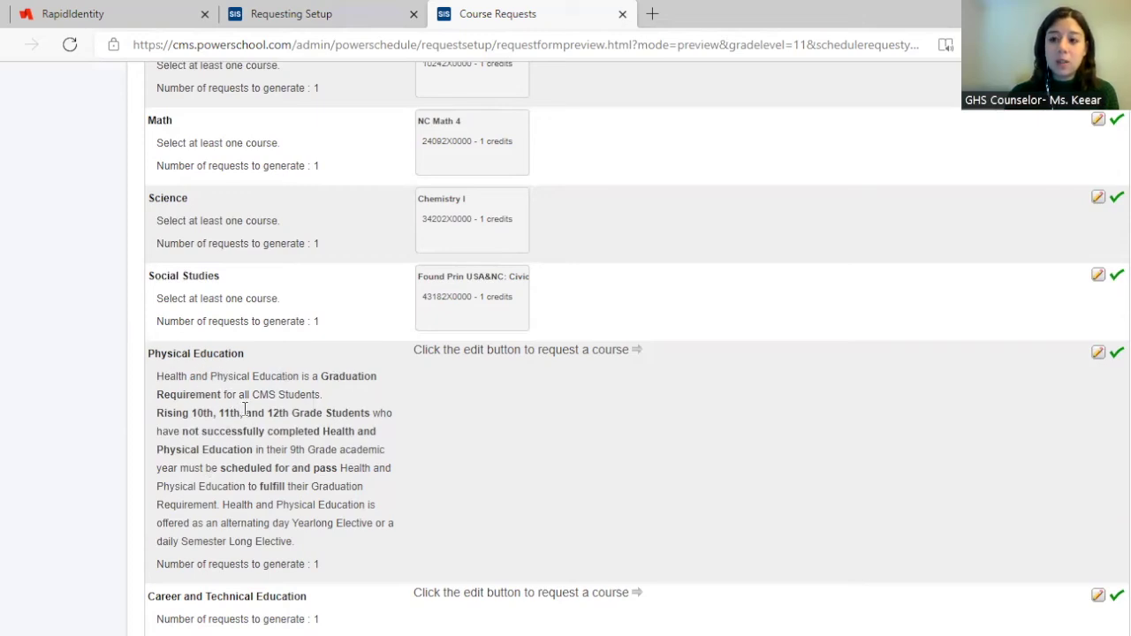
scroll(543, 301, down, 2)
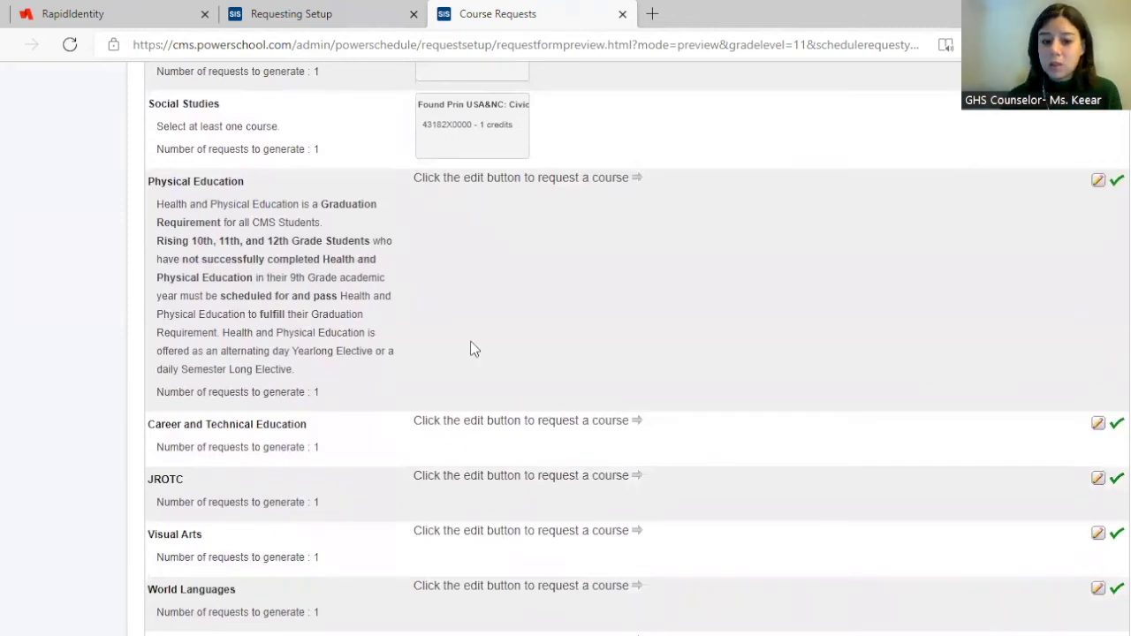
scroll(527, 274, down, 2)
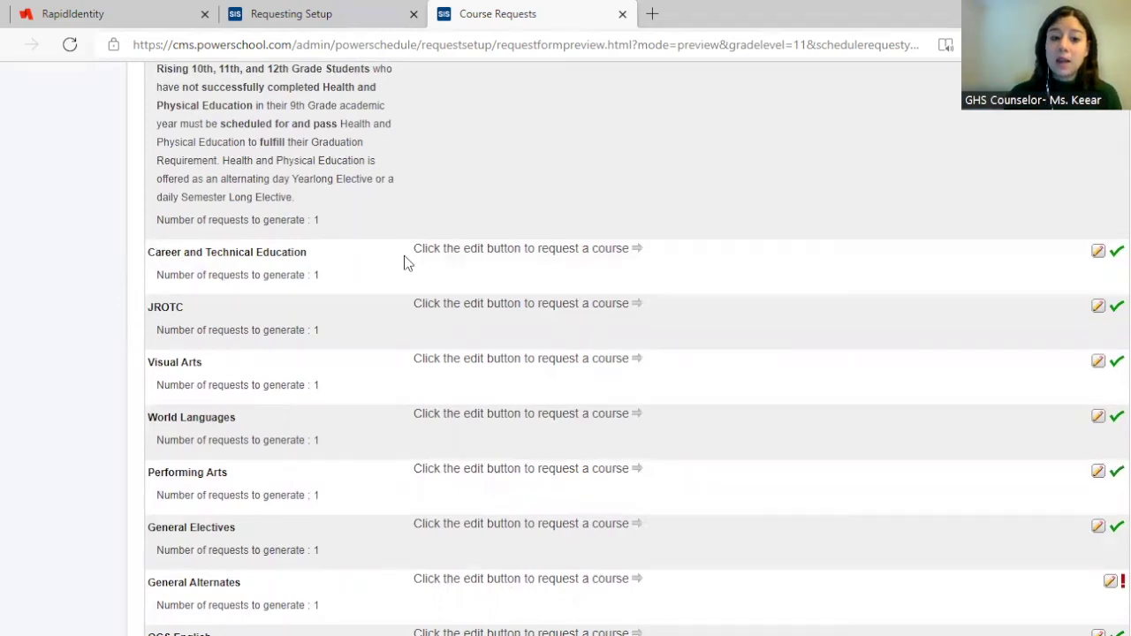
click(1097, 254)
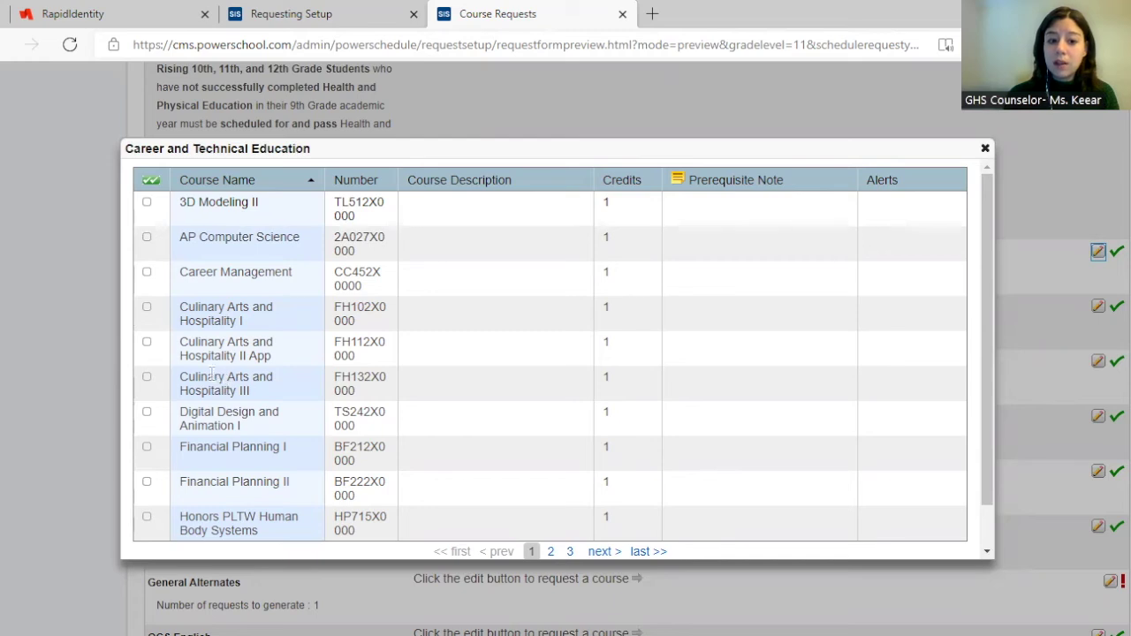
click(147, 377)
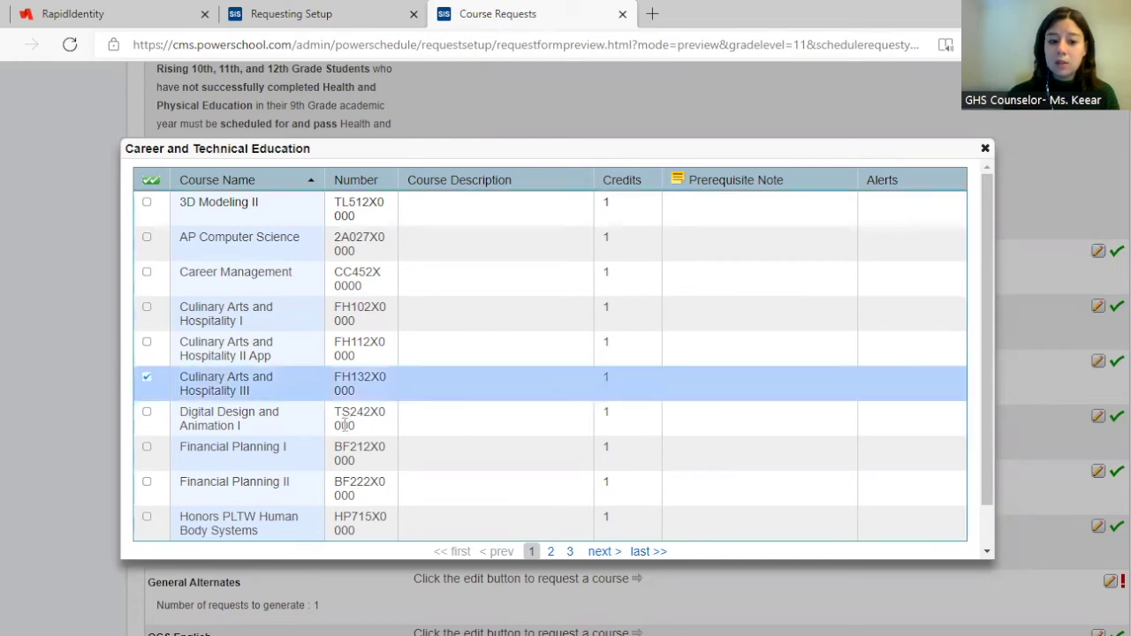
click(928, 538)
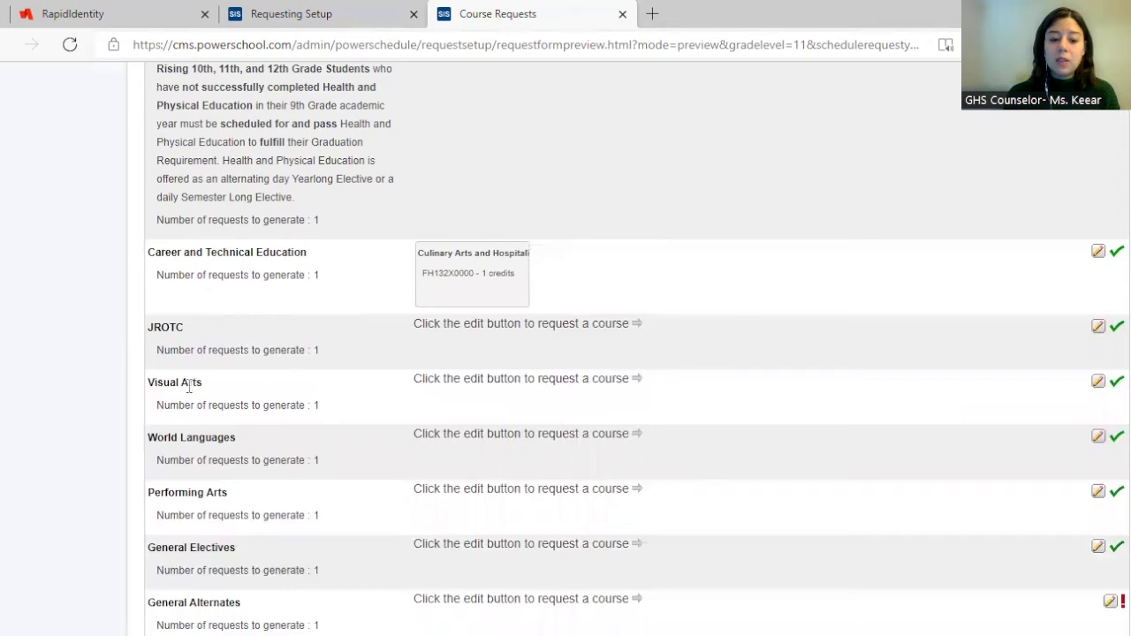
Request Ceramics (Beginning), course 54612X0808, for the Visual Arts group and accept the selection
drag(212, 396, 121, 381)
click(318, 386)
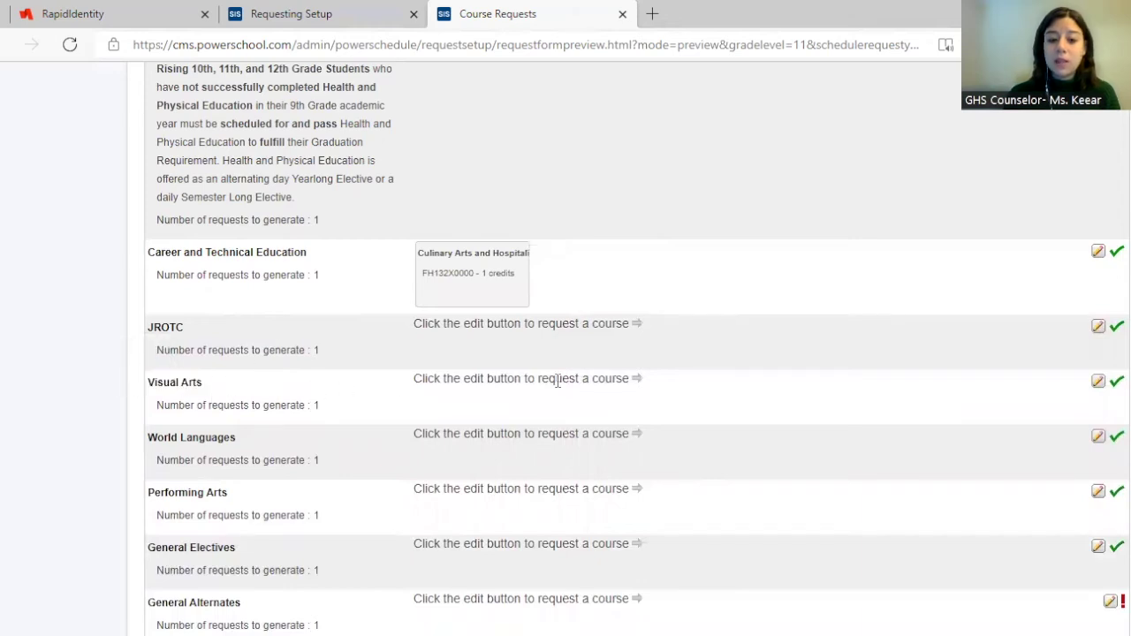
click(1098, 381)
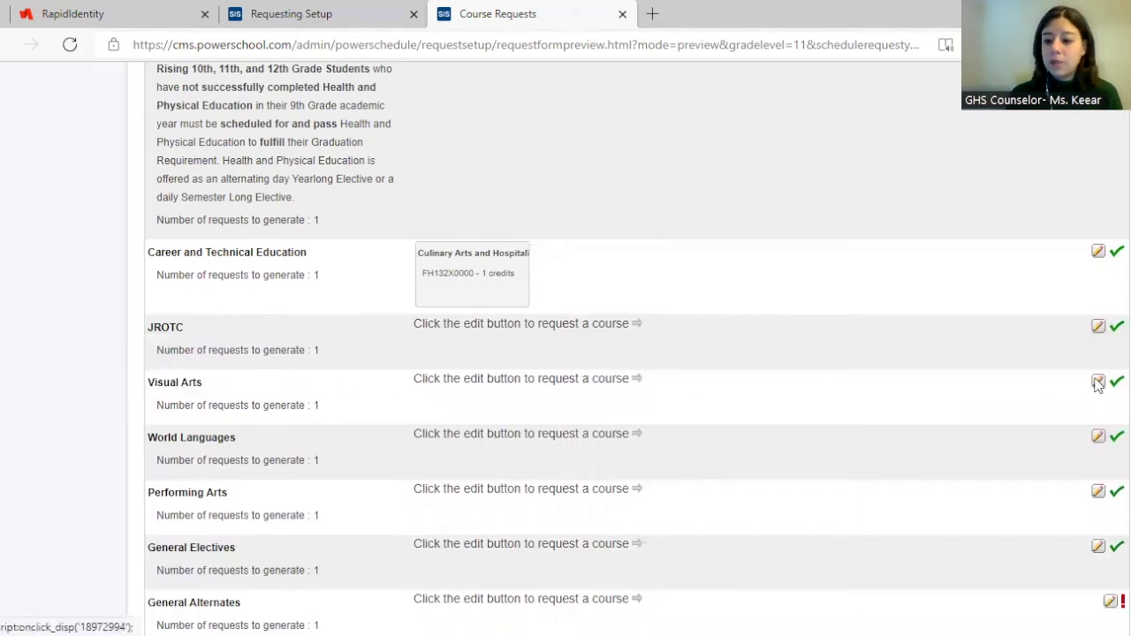
click(218, 248)
scroll(826, 481, down, 1)
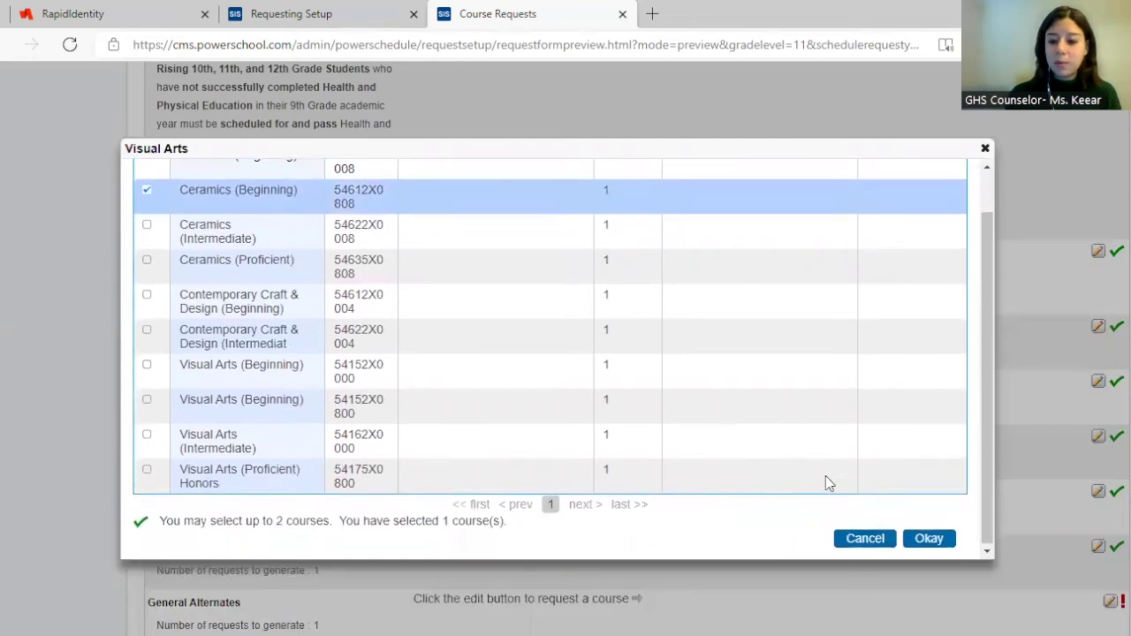
click(941, 543)
scroll(583, 354, down, 1)
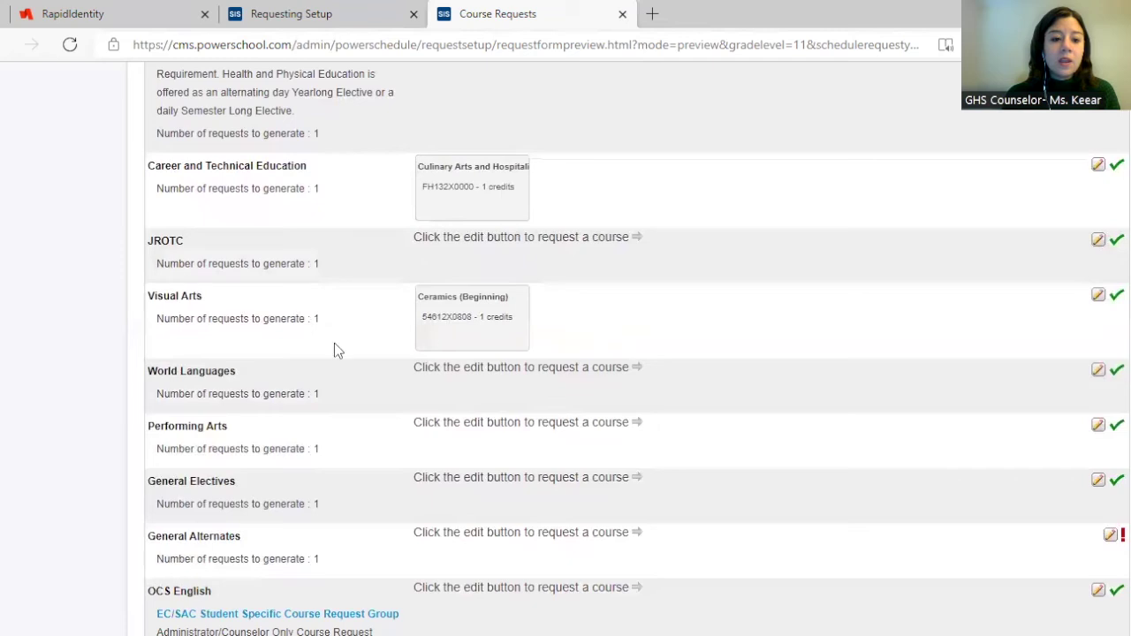
Request French I for the World Languages group and accept the selection
click(1098, 372)
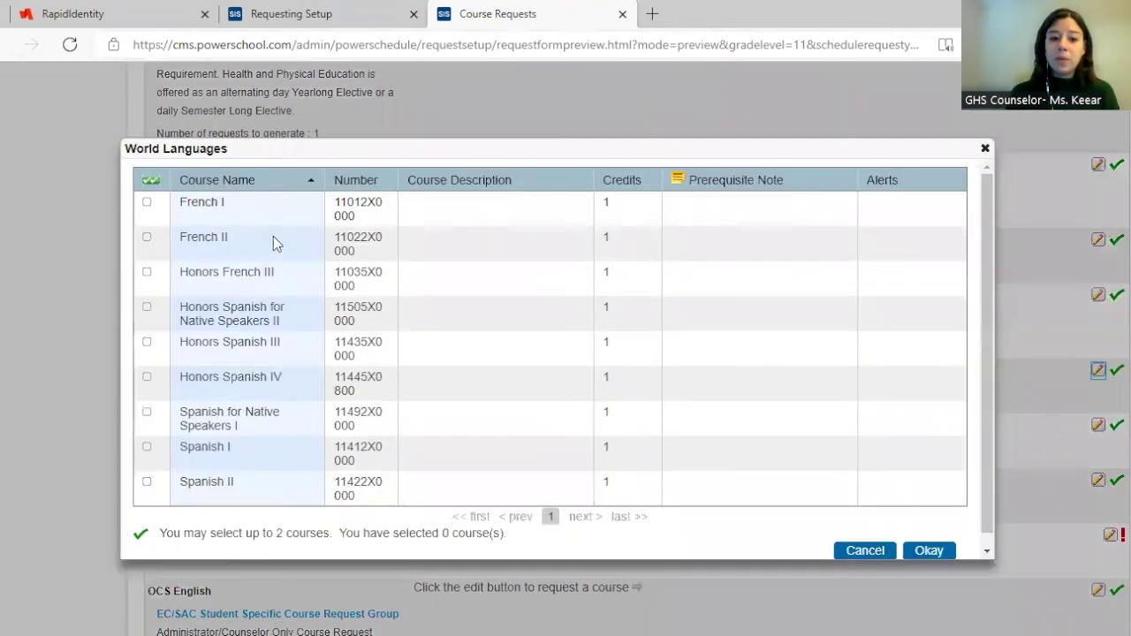
click(221, 204)
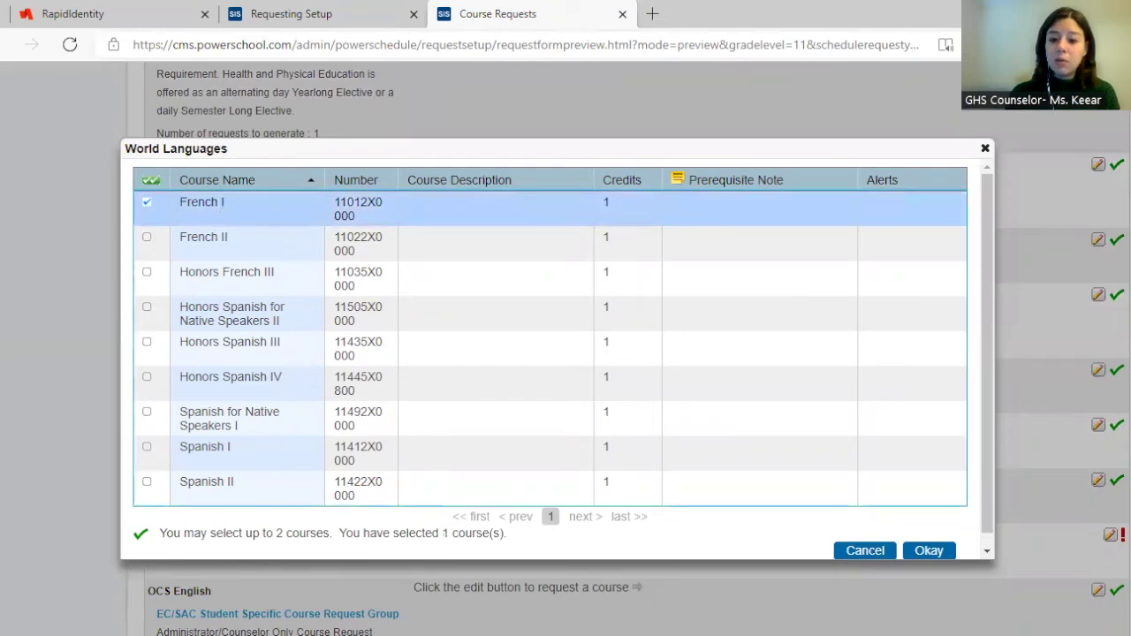
click(928, 550)
Review the courses requested so far, from the English group down to the General Electives group
scroll(374, 462, up, 1)
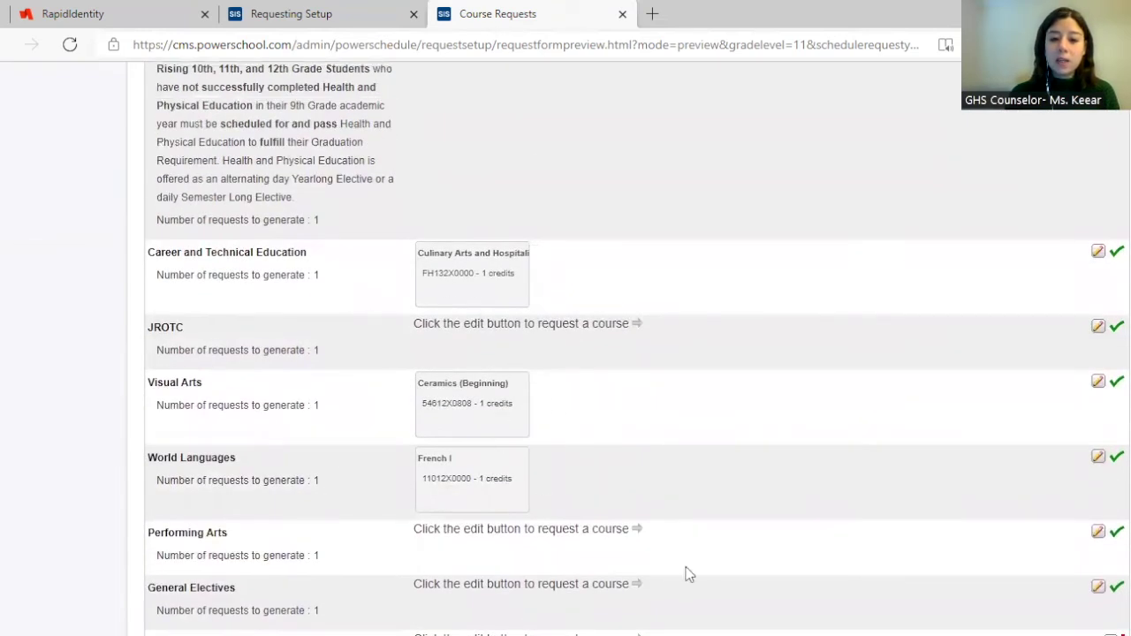
scroll(778, 516, up, 1)
scroll(778, 515, up, 4)
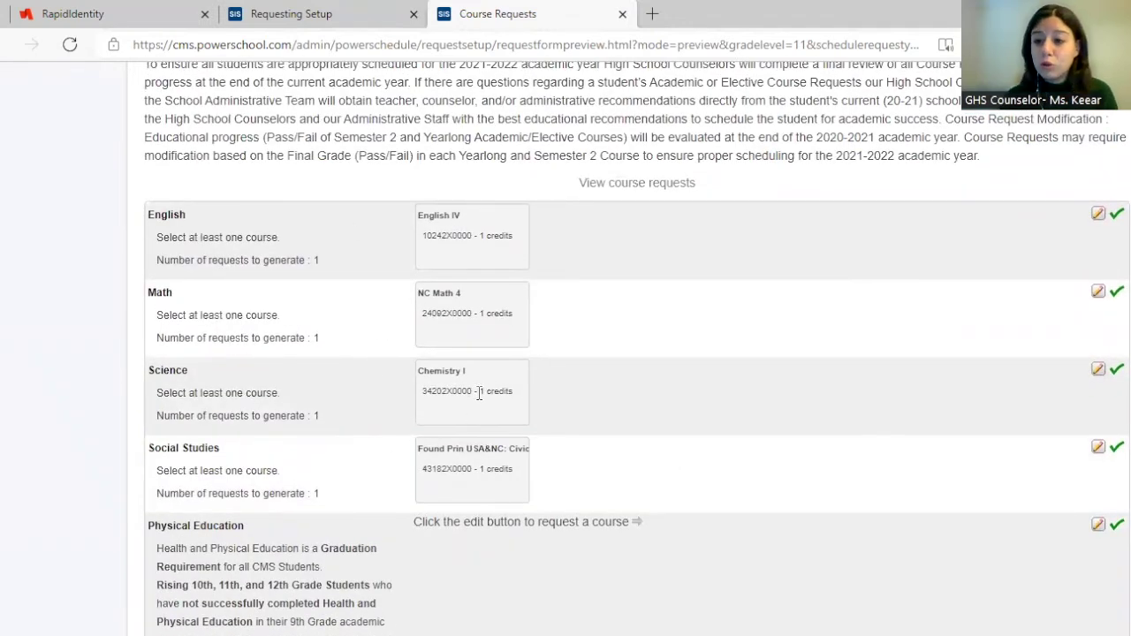
scroll(491, 375, down, 4)
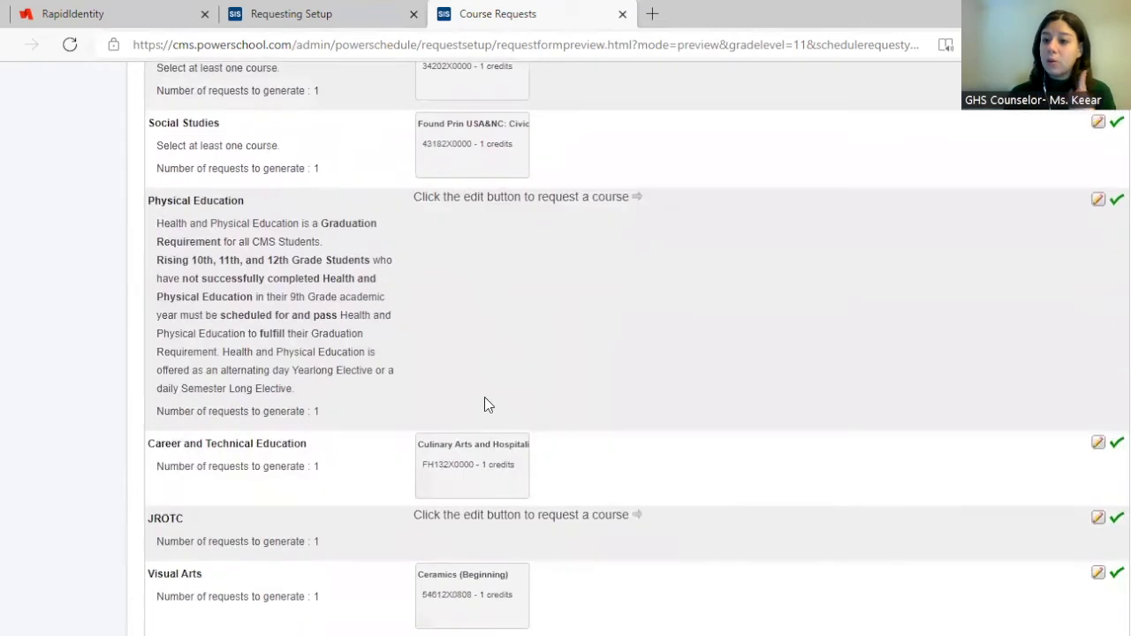
scroll(488, 399, down, 2)
scroll(250, 434, down, 2)
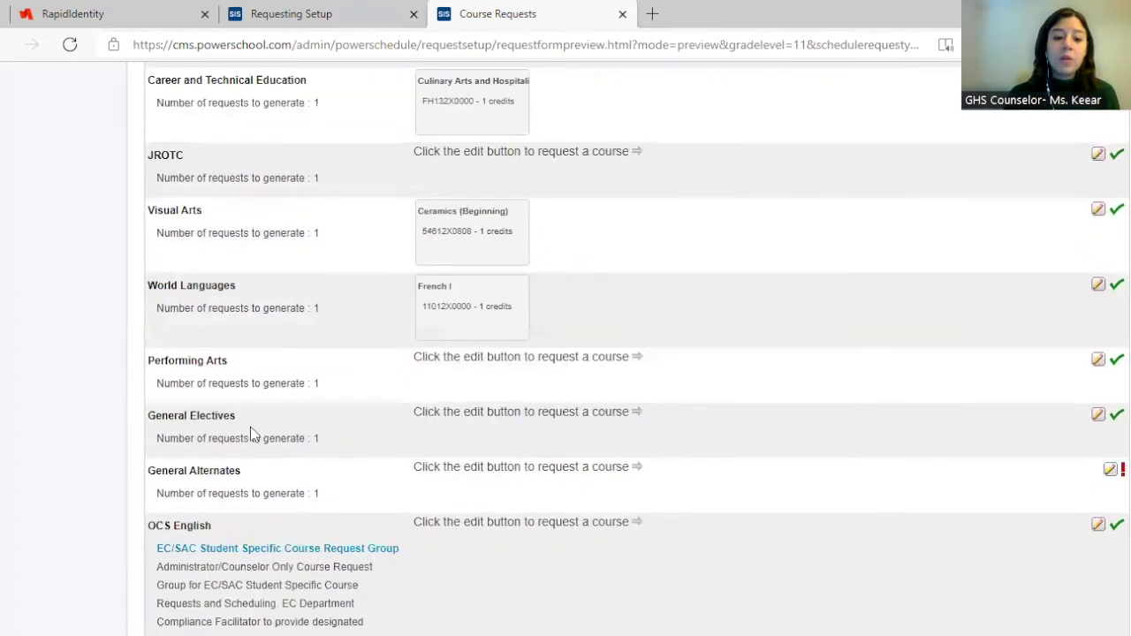
drag(153, 421, 249, 426)
click(255, 415)
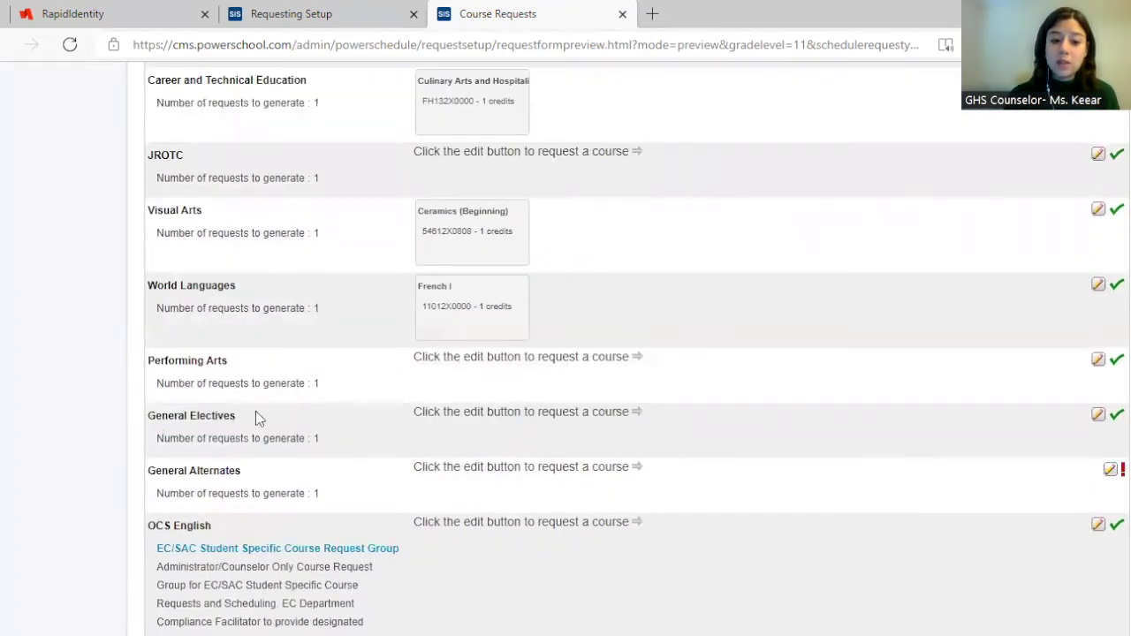
Request Novice Strength Training for the General Electives group and accept the selection
click(1097, 415)
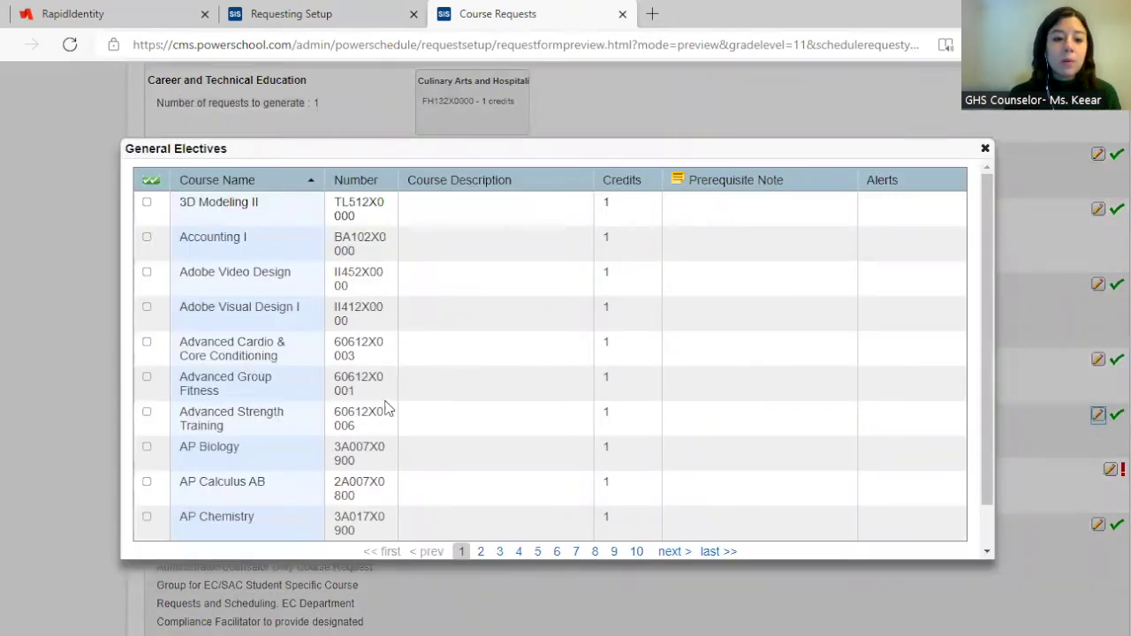
click(555, 551)
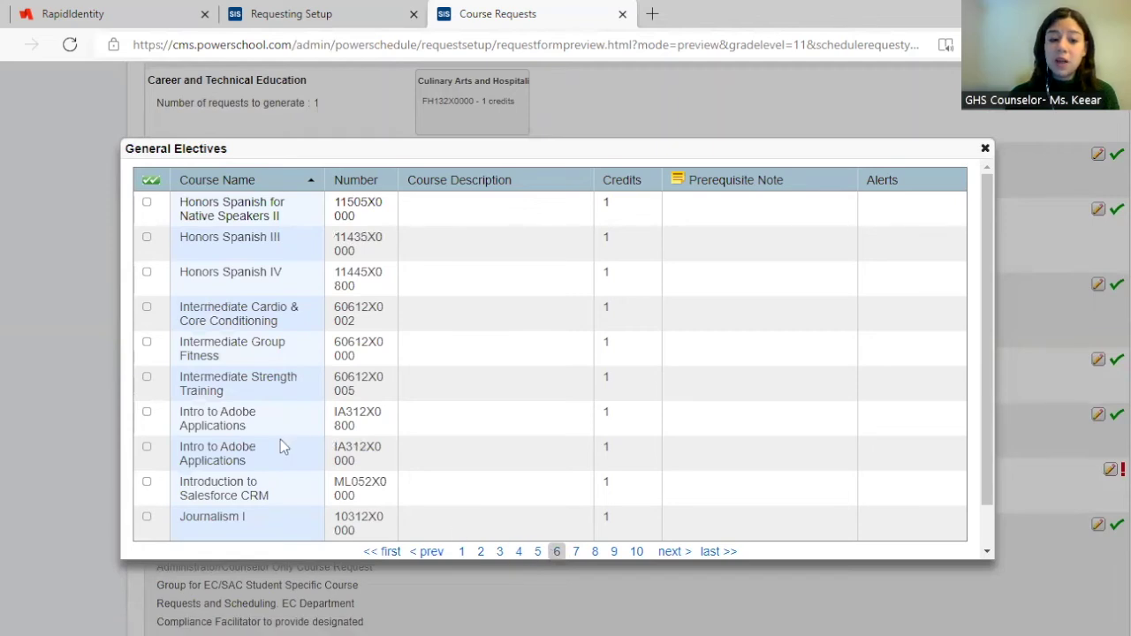
click(576, 552)
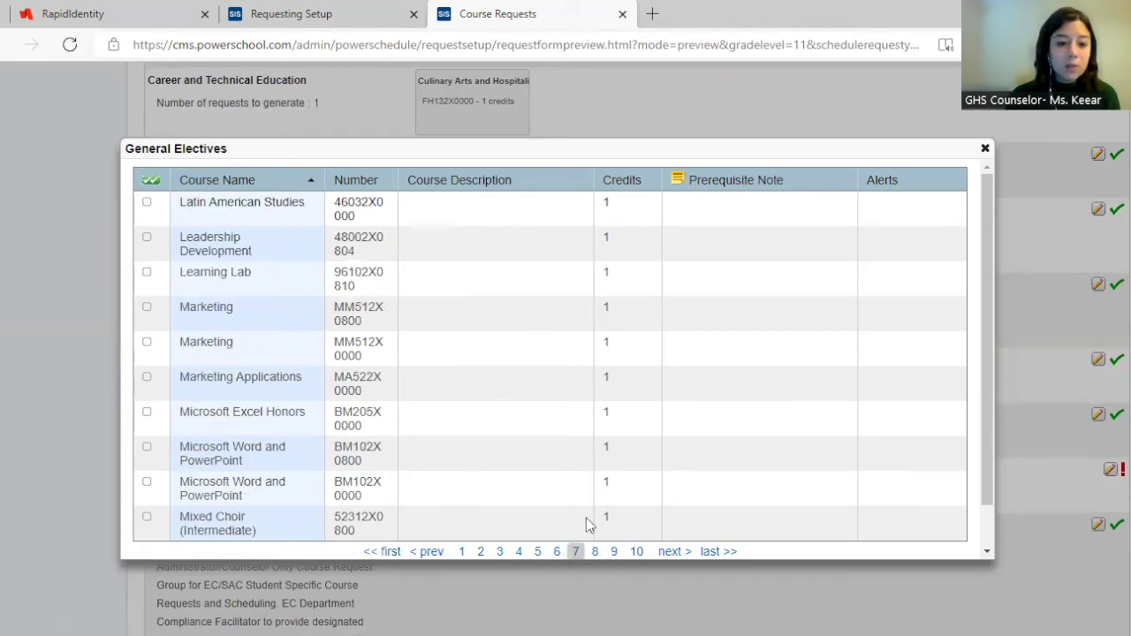
click(597, 551)
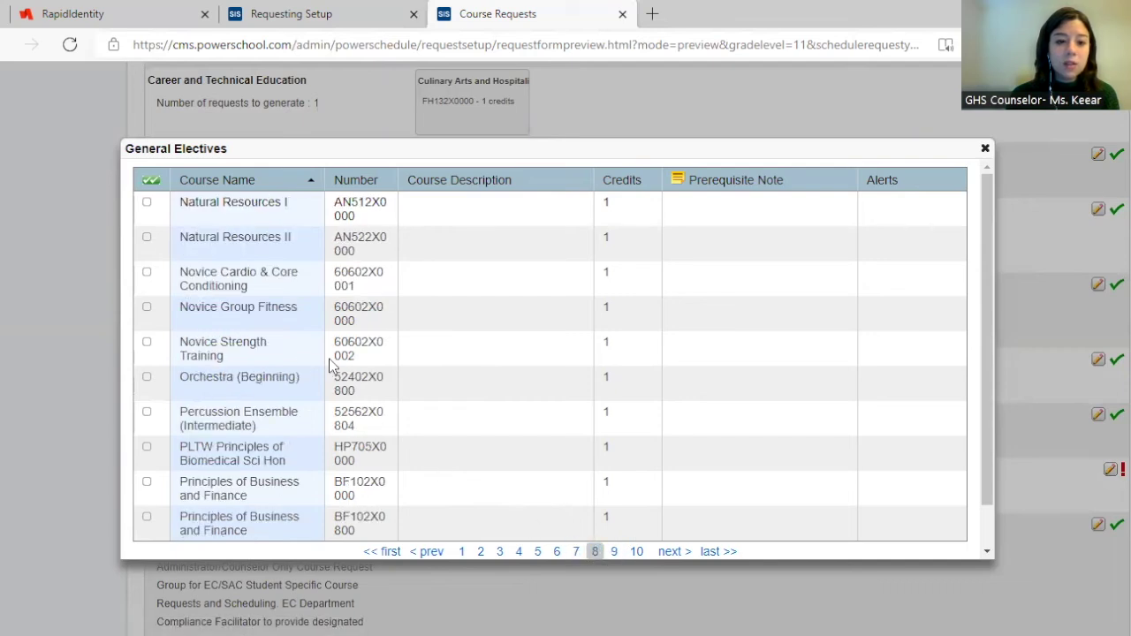
click(232, 355)
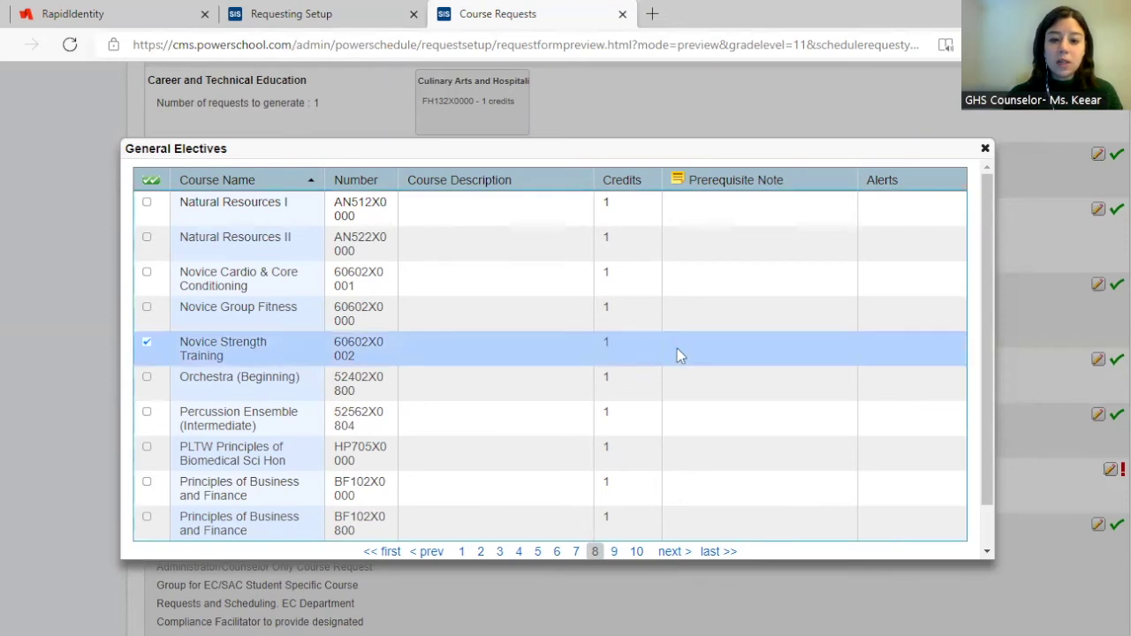
scroll(677, 349, down, 2)
click(933, 452)
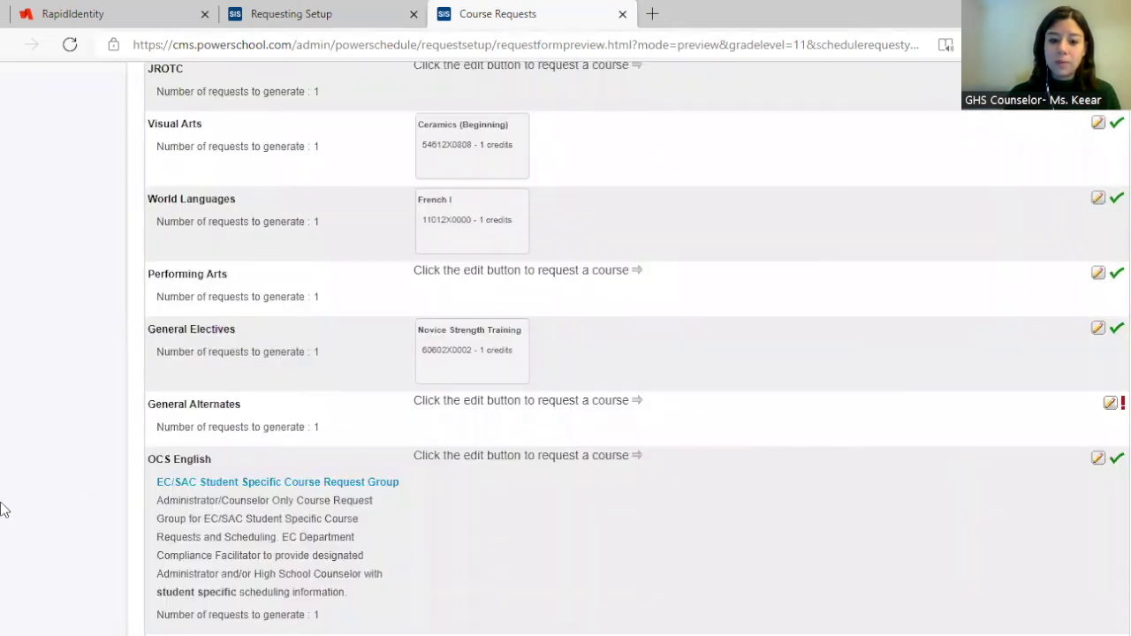
Check the requests in the academic and elective groups and examine the General Alternates requirement
scroll(487, 392, up, 1)
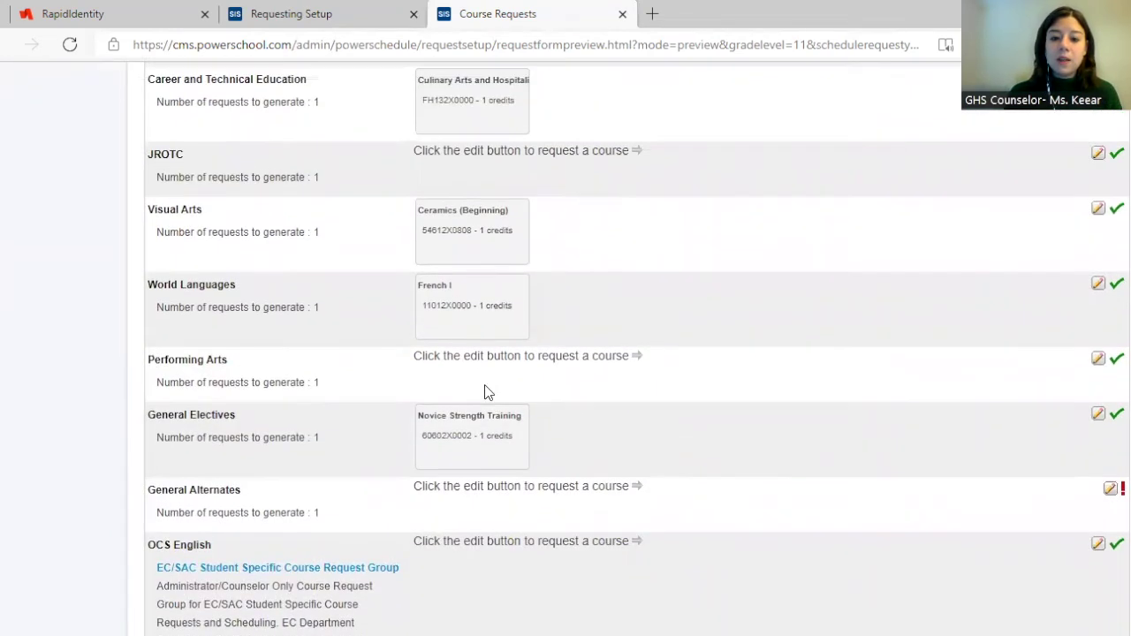
scroll(474, 310, up, 1)
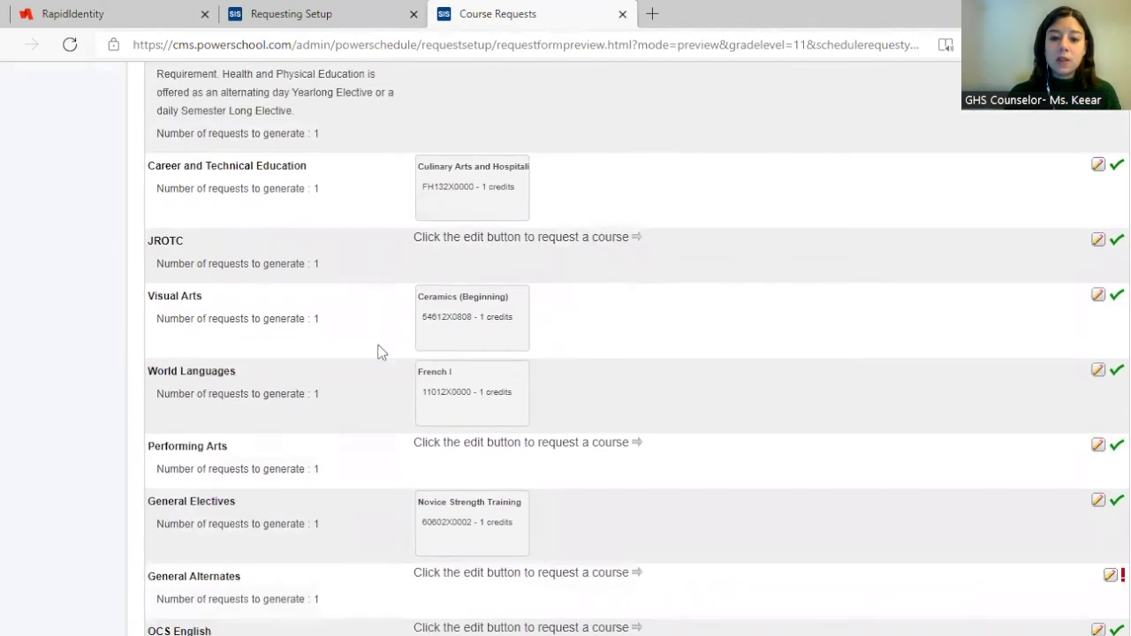
scroll(397, 300, up, 6)
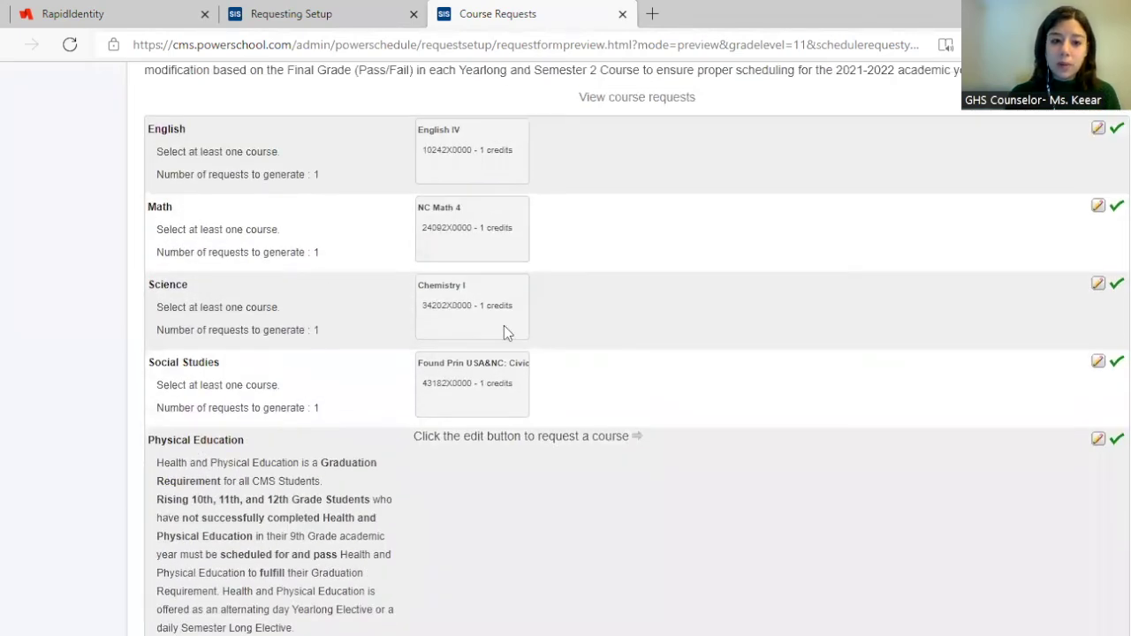
scroll(548, 325, down, 6)
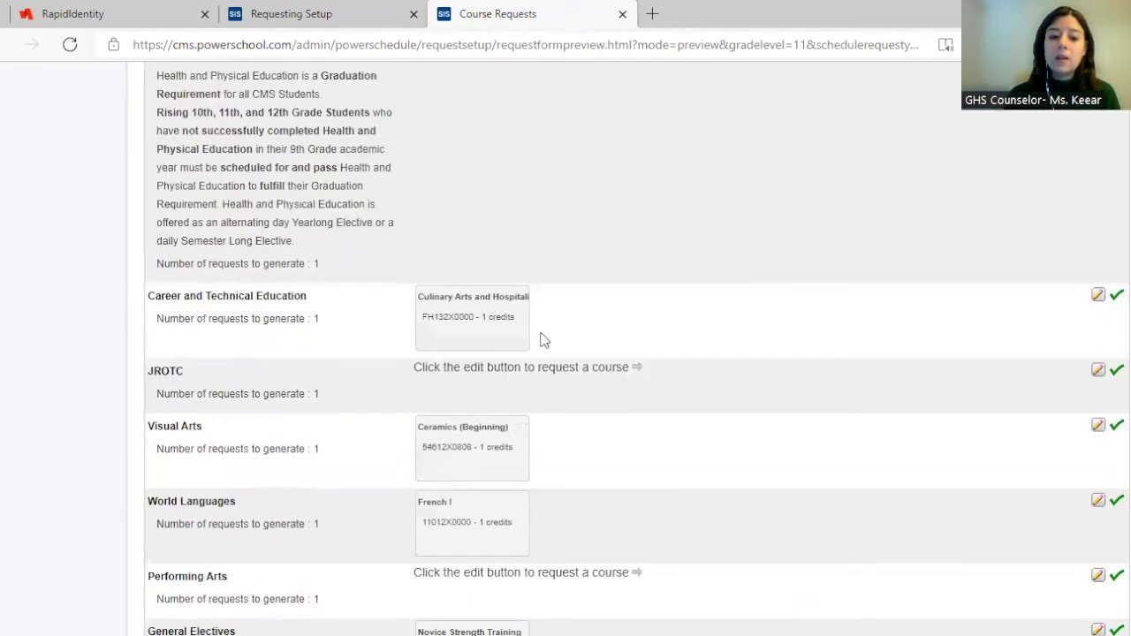
scroll(589, 315, down, 2)
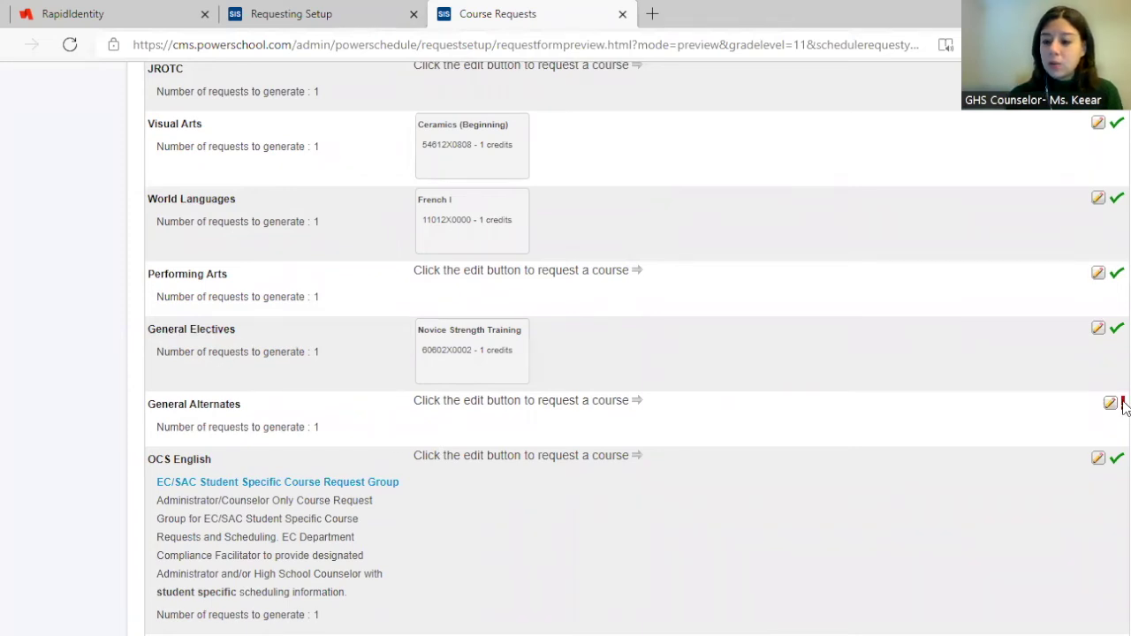
drag(151, 408, 248, 415)
click(248, 414)
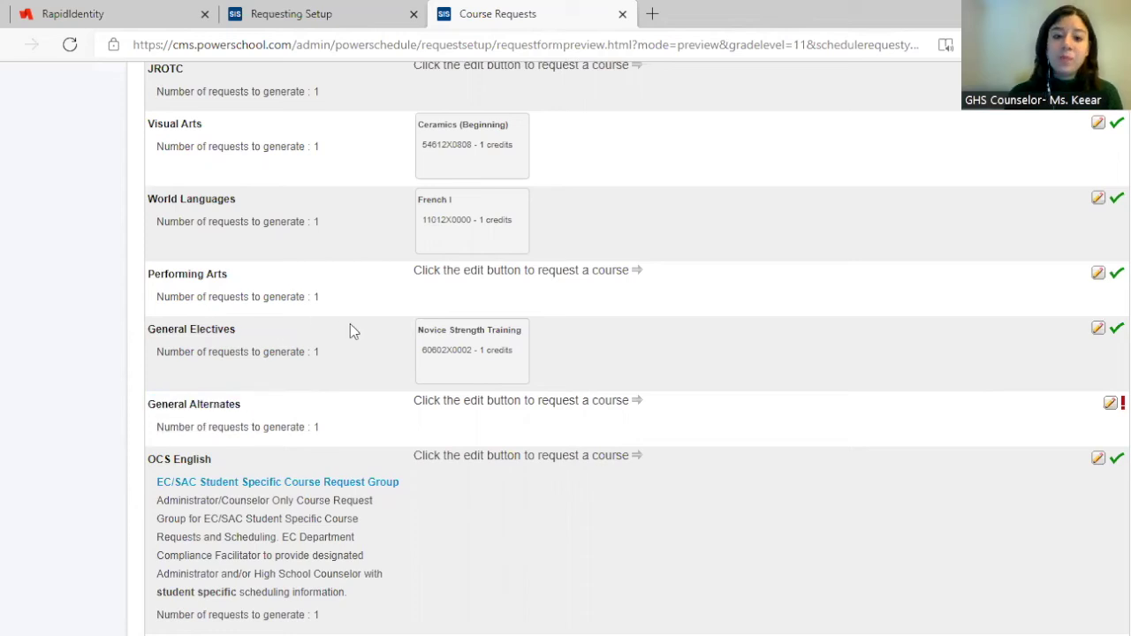
scroll(350, 331, up, 1)
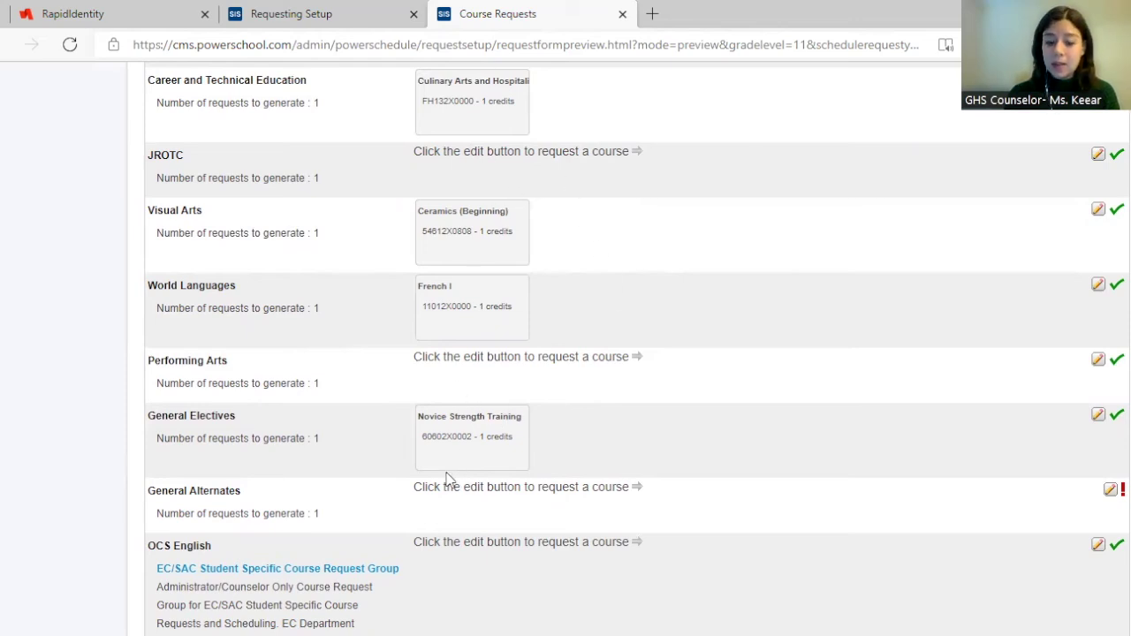
scroll(447, 478, down, 1)
drag(240, 404, 193, 408)
click(253, 415)
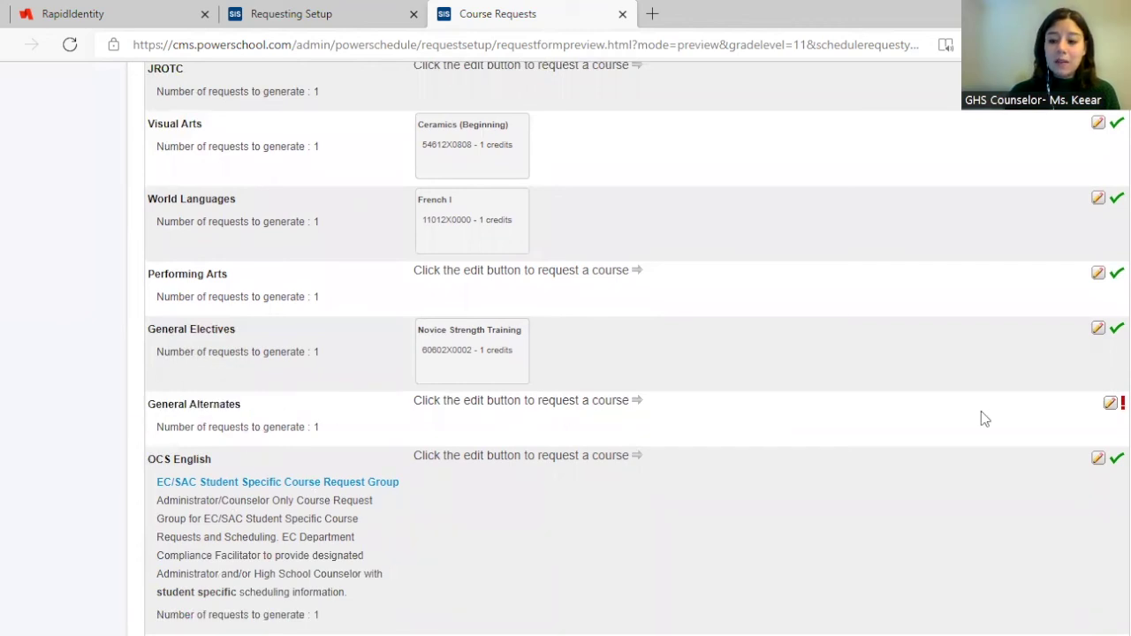
Request Novice Group Fitness and Psychology, course 44032X0000, for the General Alternates group and accept the selection
click(1111, 413)
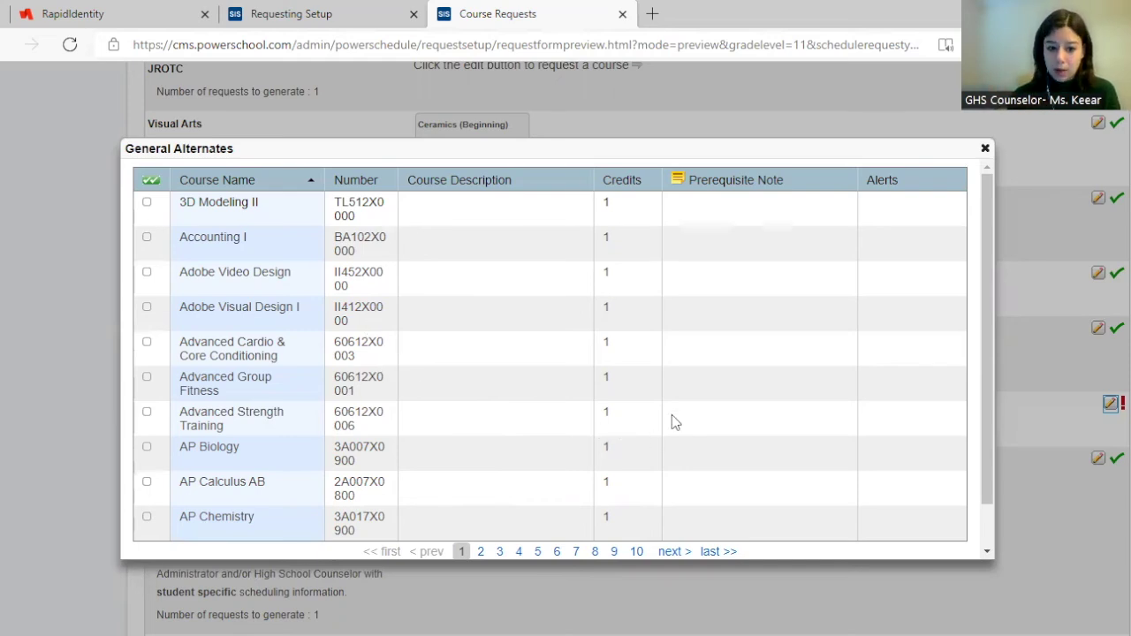
click(594, 551)
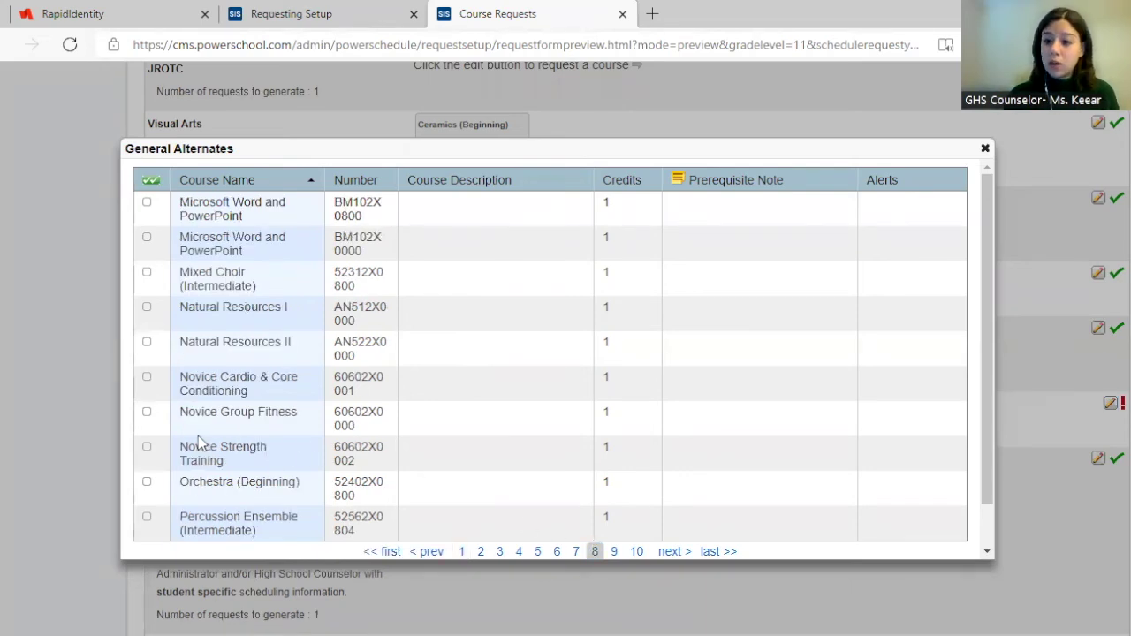
click(261, 415)
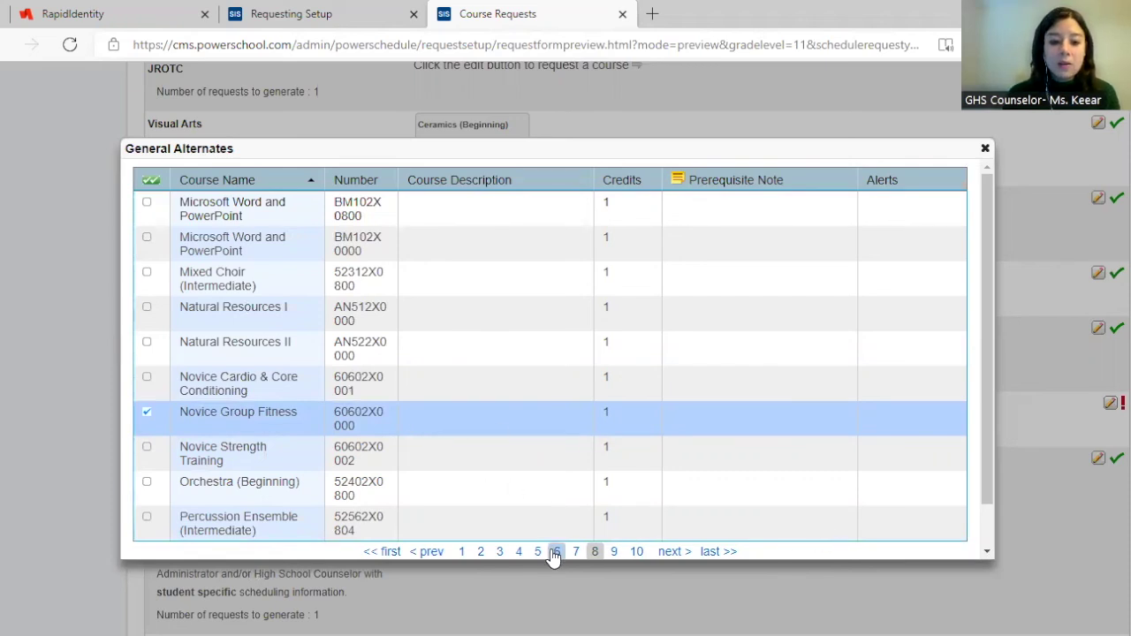
click(613, 551)
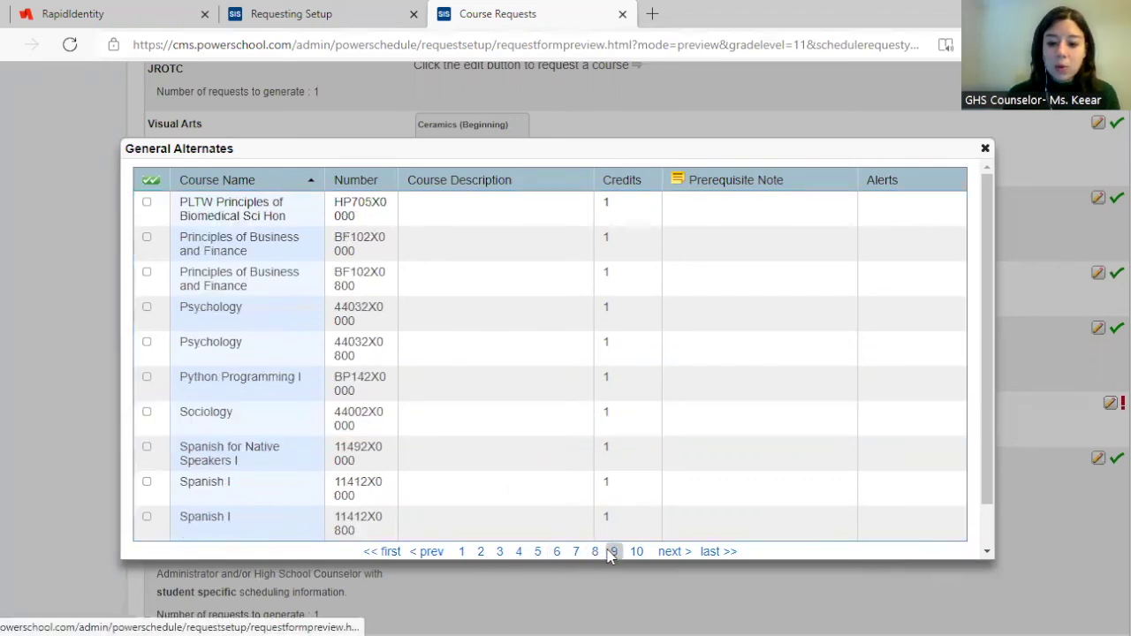
click(257, 315)
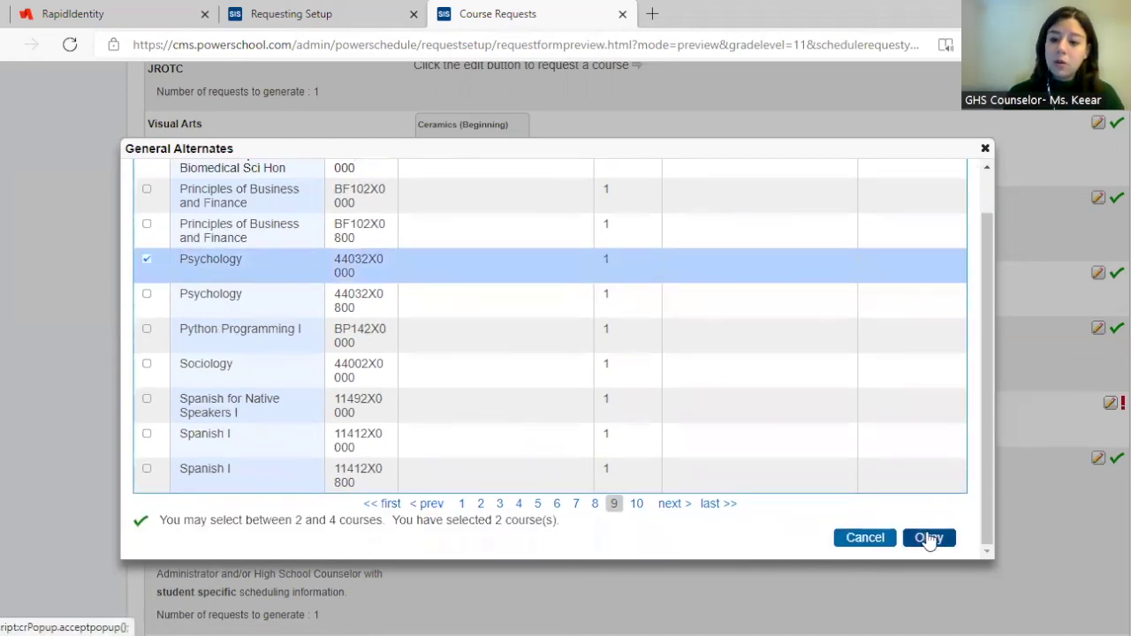
click(927, 537)
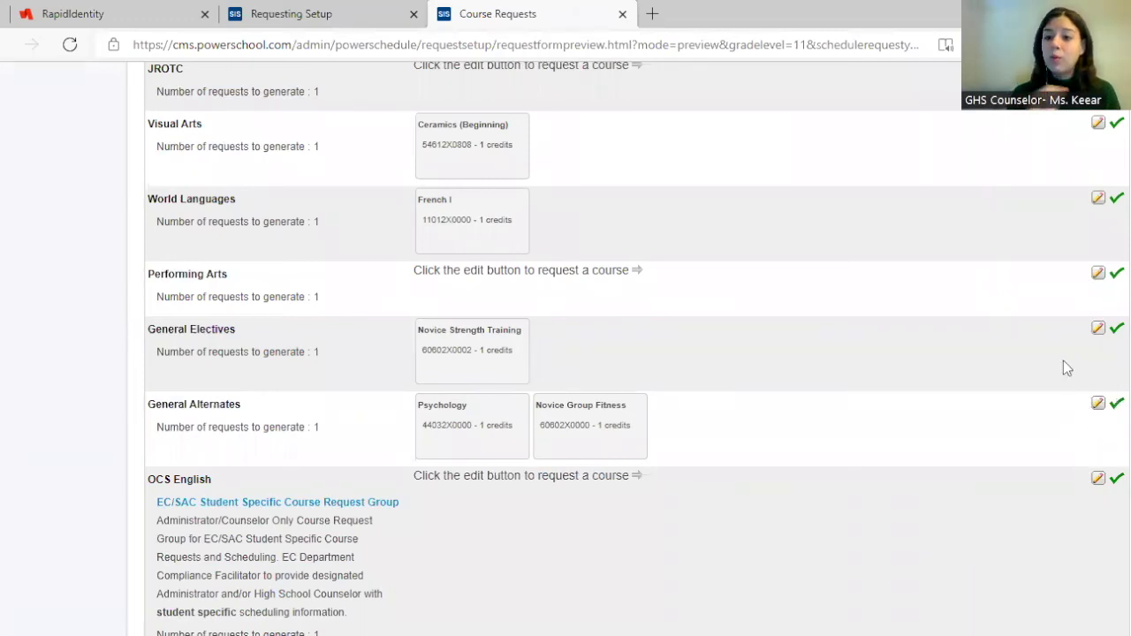
Examine the OCS and GHS SAC groups, the additional requests and the credit hour summary at the end of the form
scroll(934, 351, down, 6)
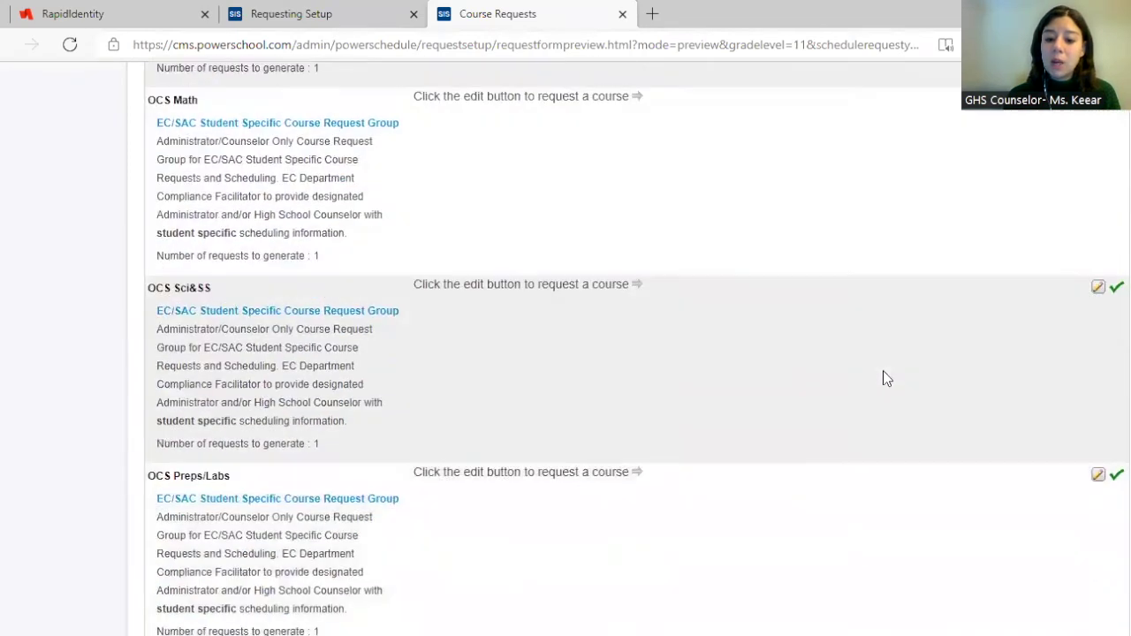
scroll(884, 372, down, 4)
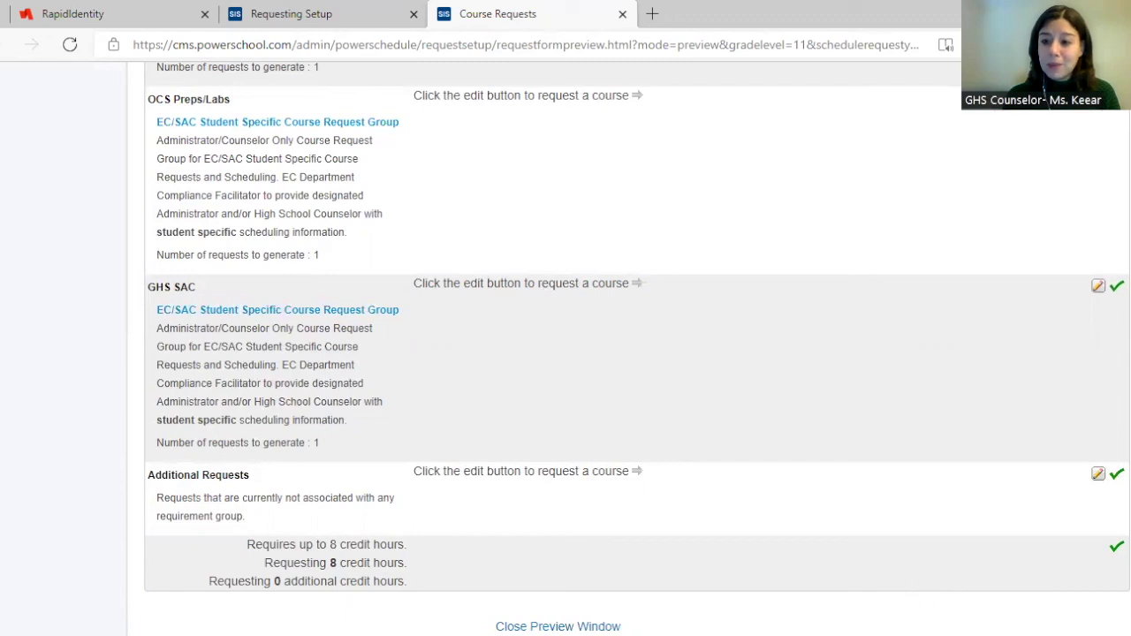
scroll(951, 606, up, 4)
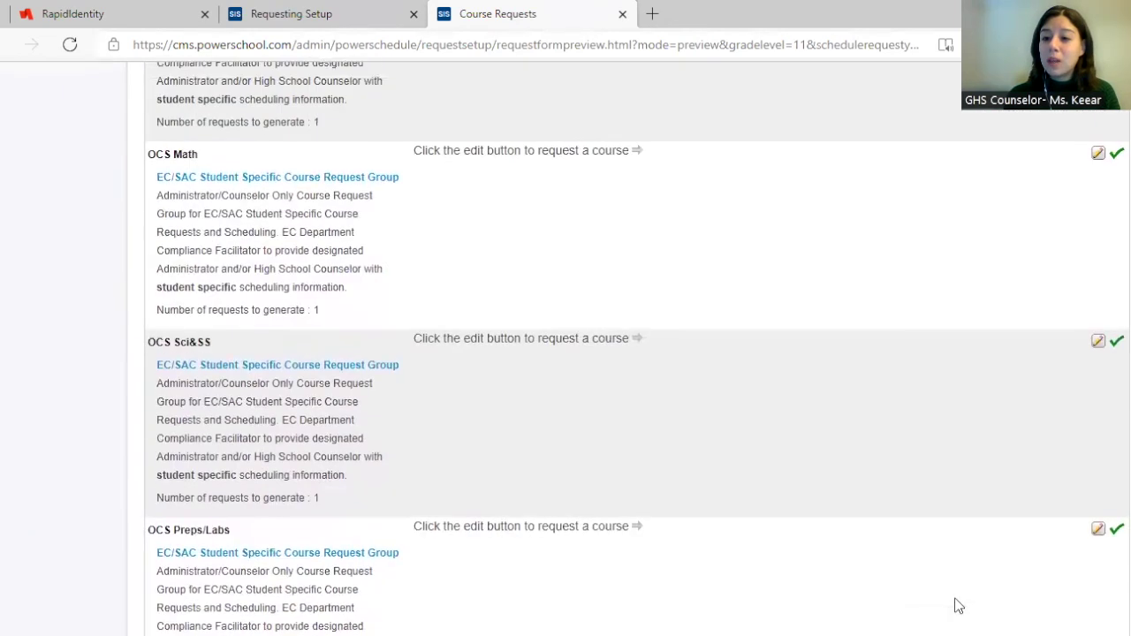
scroll(952, 608, up, 3)
scroll(934, 609, down, 3)
scroll(923, 596, up, 2)
scroll(910, 583, up, 6)
scroll(841, 558, down, 8)
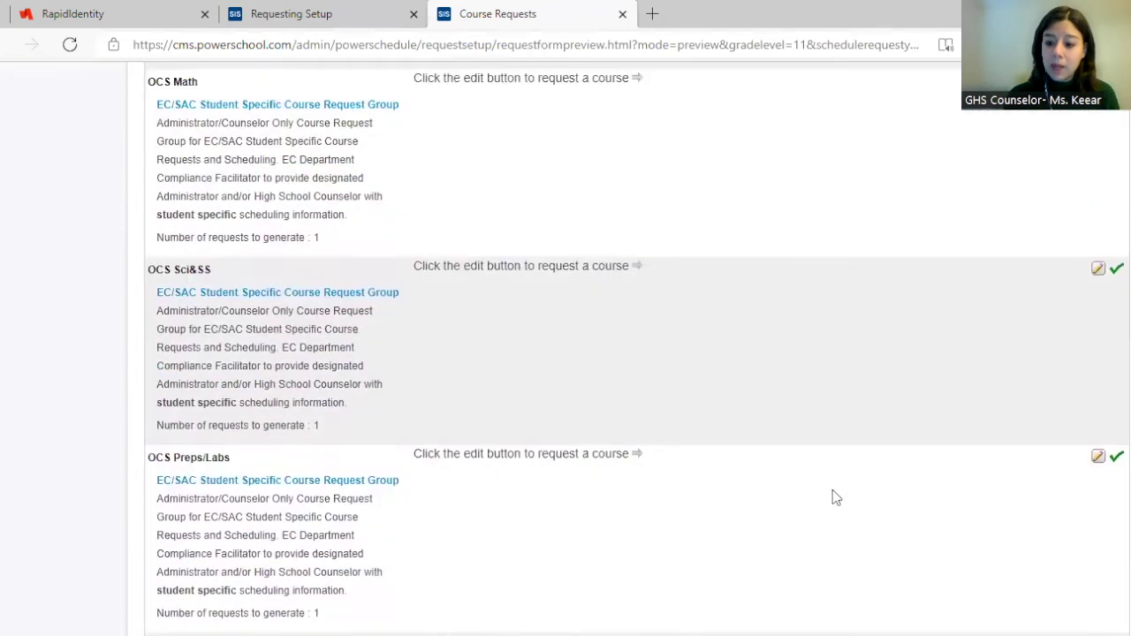
scroll(832, 492, down, 4)
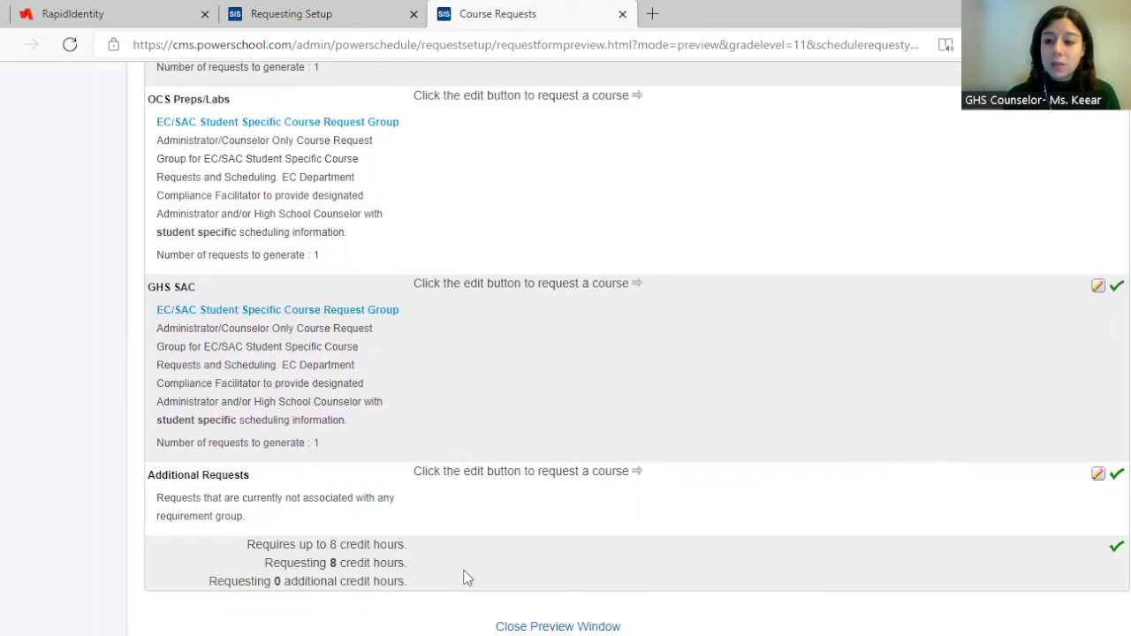
Review all selected courses once more, from the English group through the General Alternates group
scroll(627, 530, up, 8)
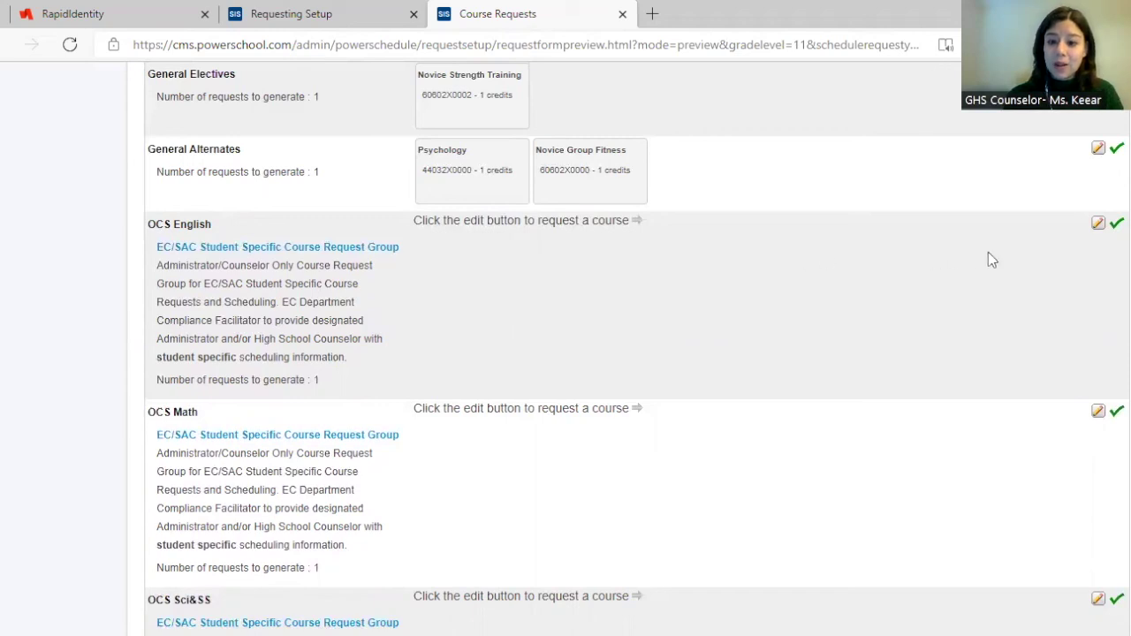
scroll(988, 252, up, 3)
scroll(581, 300, up, 10)
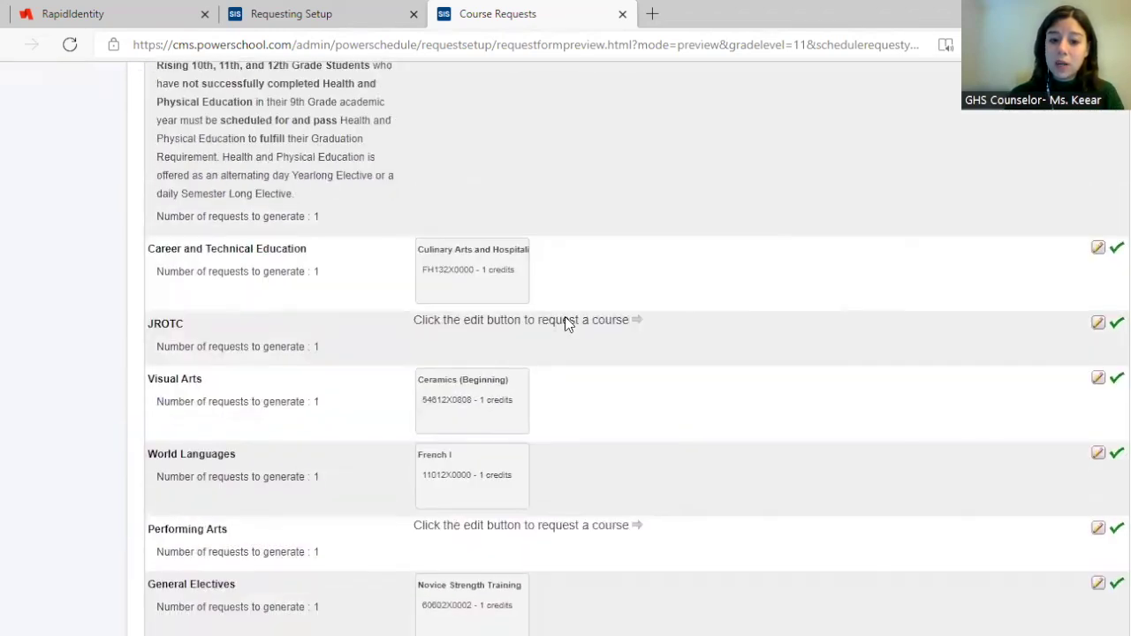
scroll(511, 356, up, 5)
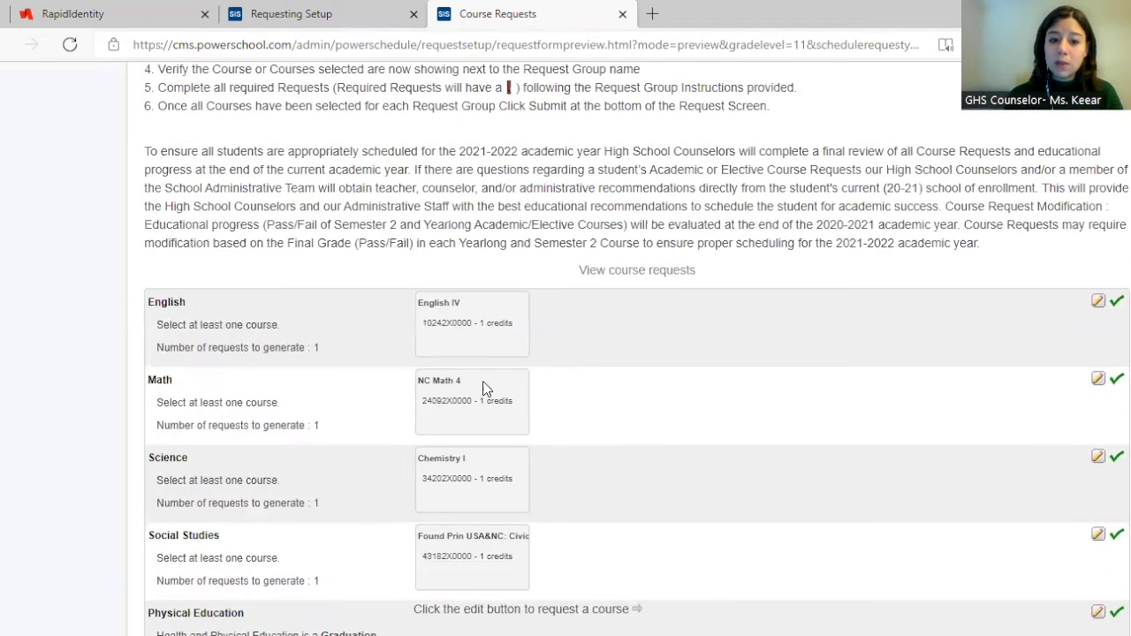
scroll(527, 379, down, 9)
scroll(582, 373, down, 3)
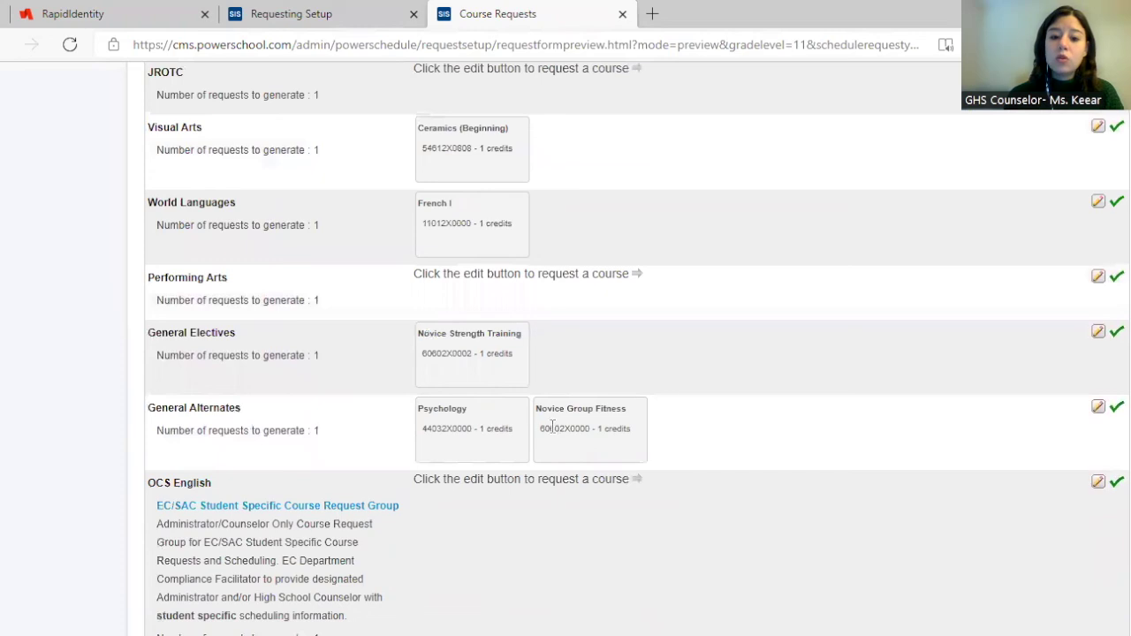